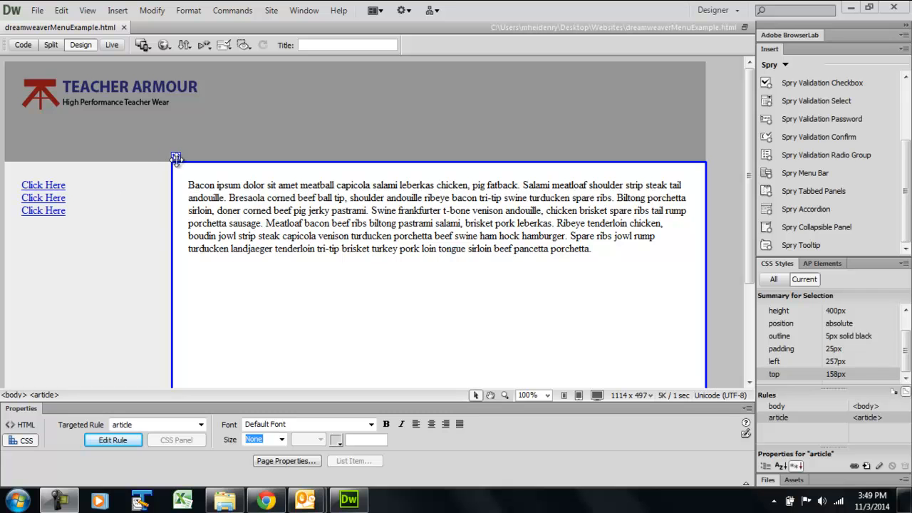
Move the article block straight down to a top position of about 231 px, leaving a gap beneath the header.
click(173, 178)
drag(173, 182, 176, 208)
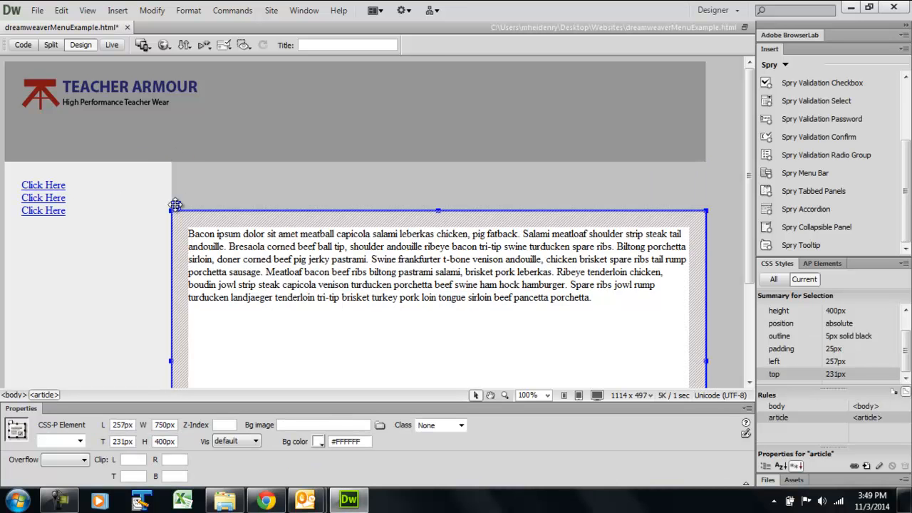
click(324, 323)
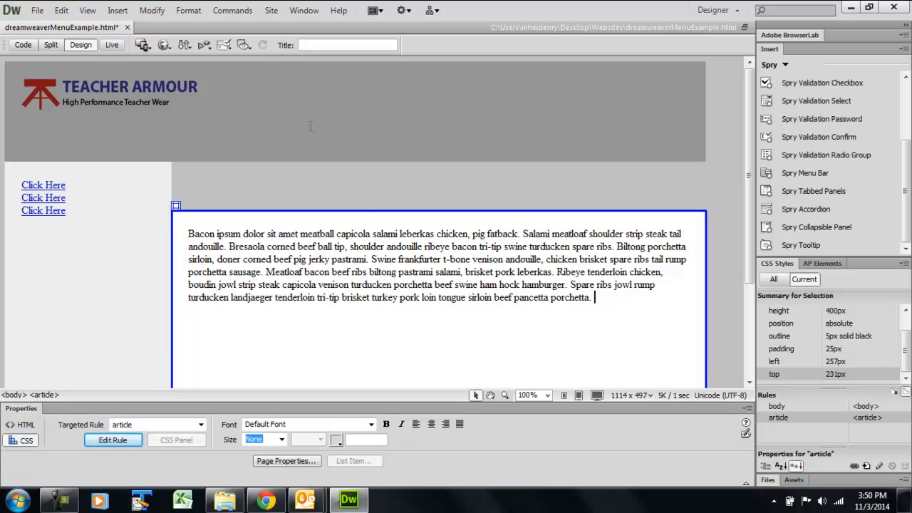
Draw an AP Div about 800 by 73 px filling the gap between the header and the article block.
click(784, 66)
click(785, 84)
click(807, 134)
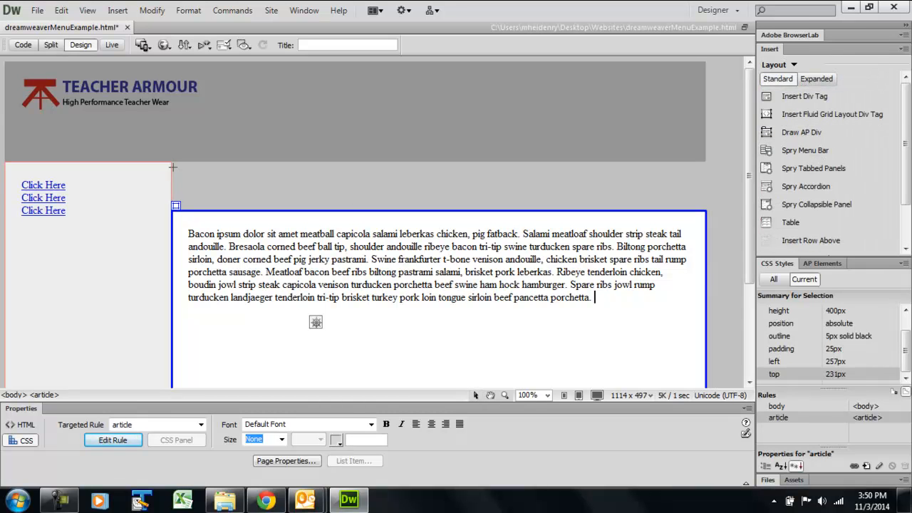
mouse_move(171, 163)
mouse_down()
mouse_move(292, 189)
mouse_move(635, 197)
mouse_move(706, 211)
mouse_up()
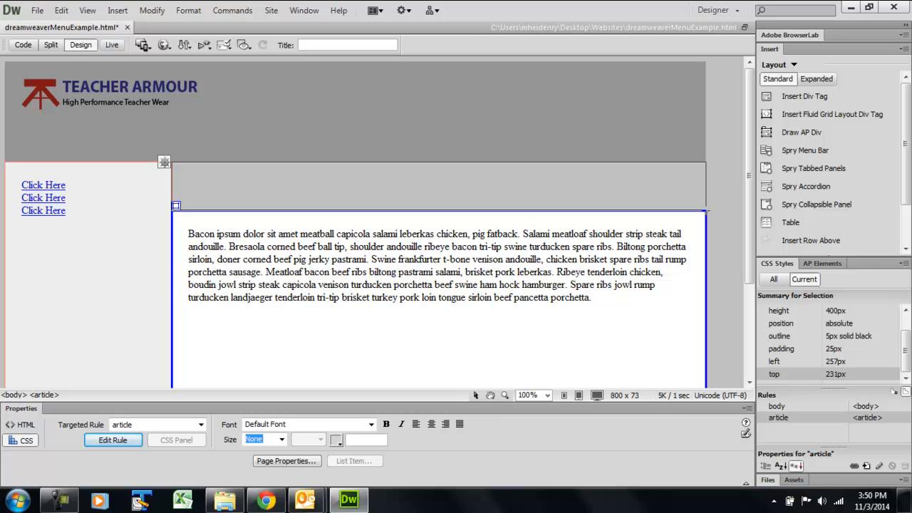
drag(706, 211, 706, 211)
click(705, 210)
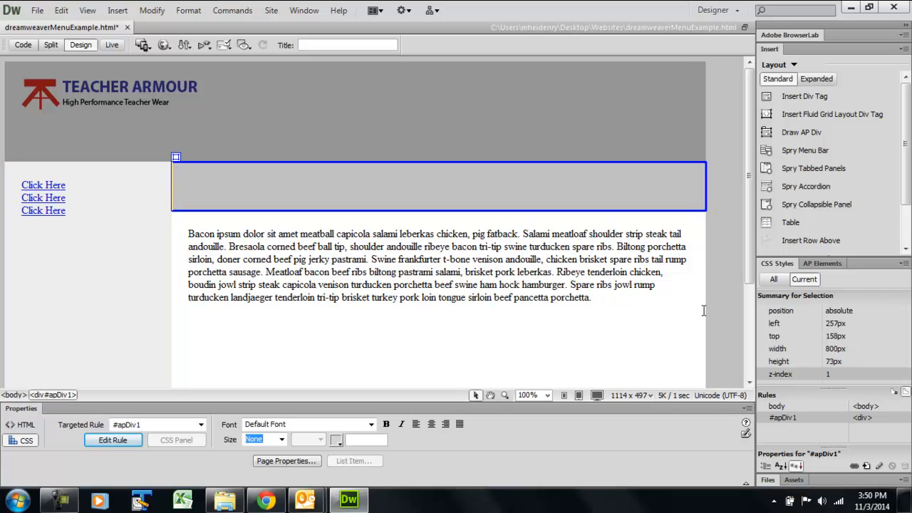
Look up the dark gray swatch's code in Paletton in Chrome, and set the new div's background color to #666565 in Dreamweaver.
click(174, 159)
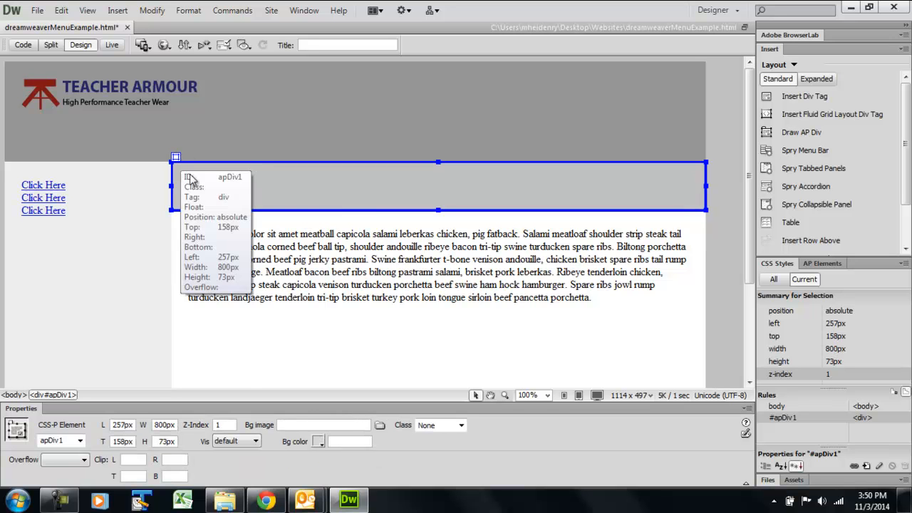
click(266, 501)
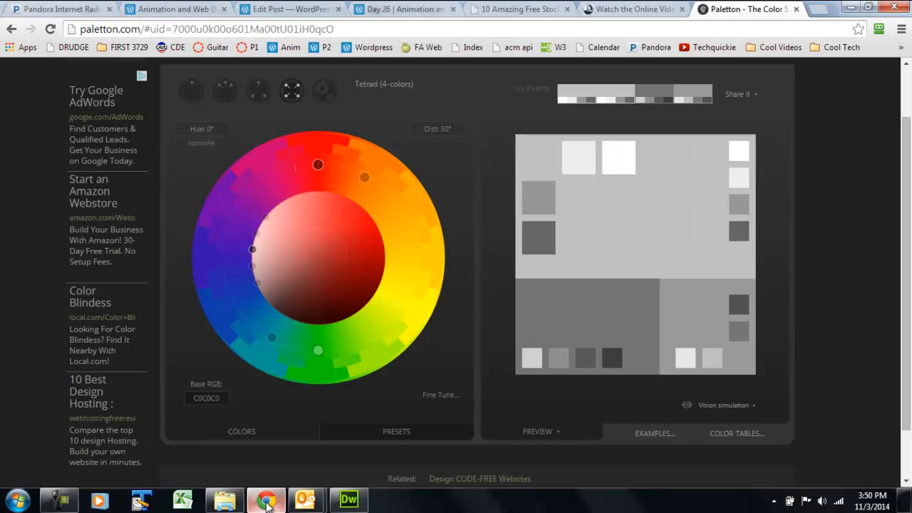
mouse_move(545, 239)
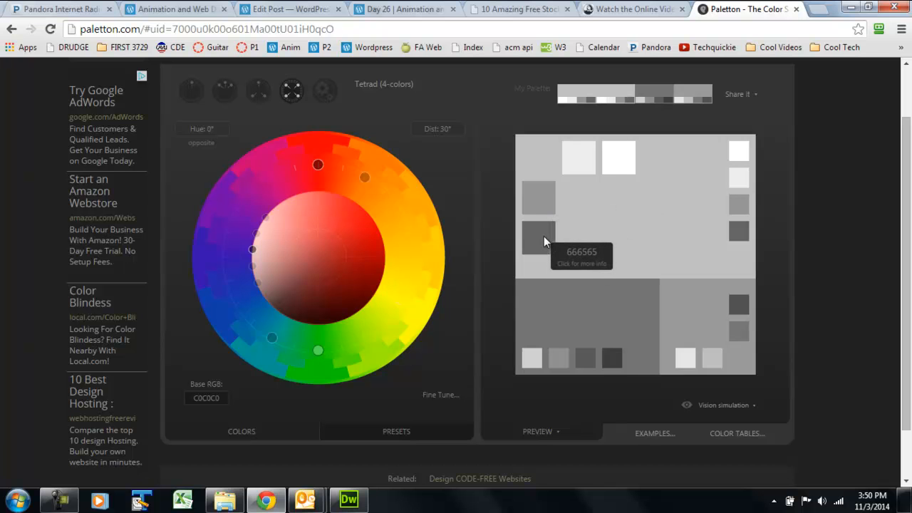
click(348, 500)
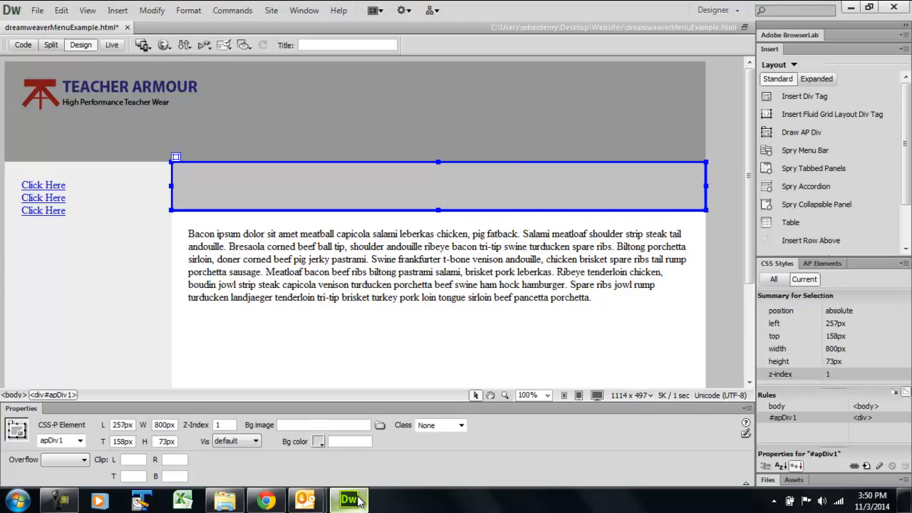
click(340, 440)
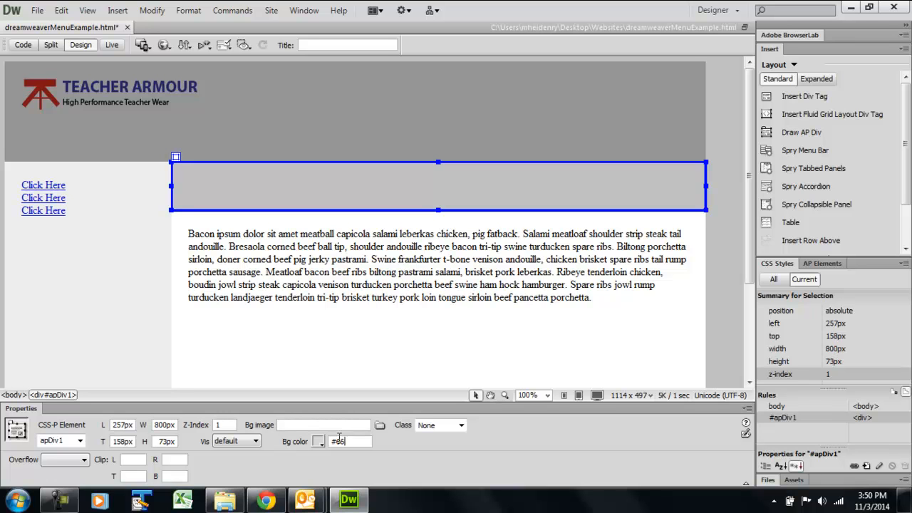
text(#666565)
key(Return)
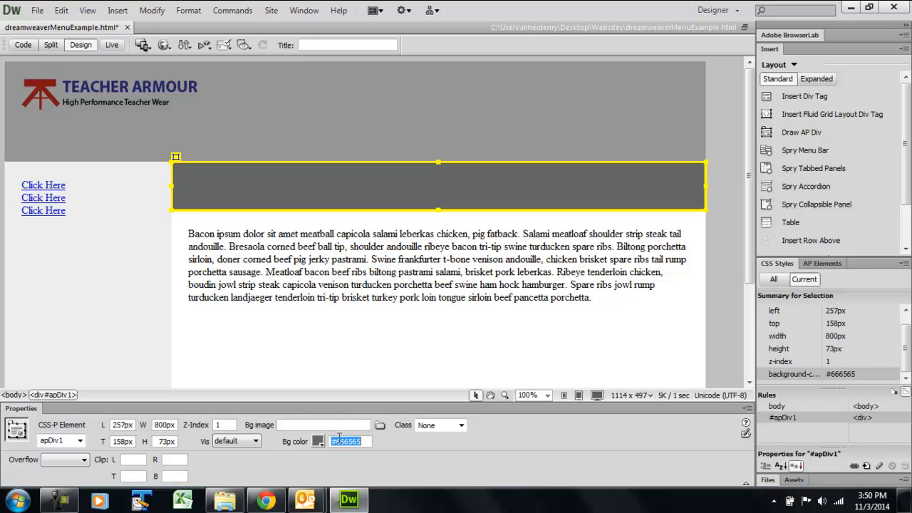
click(468, 360)
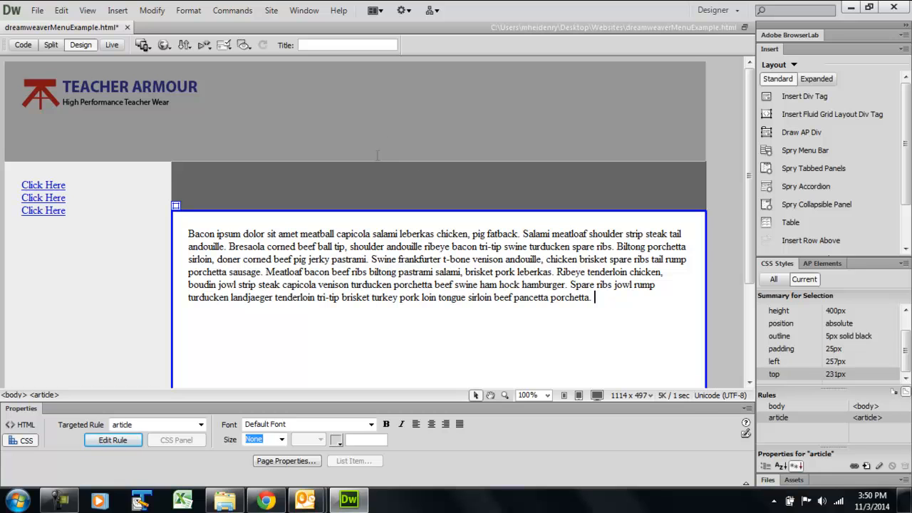
Insert a Spry Menu Bar with the Horizontal layout inside the dark gray div.
click(376, 178)
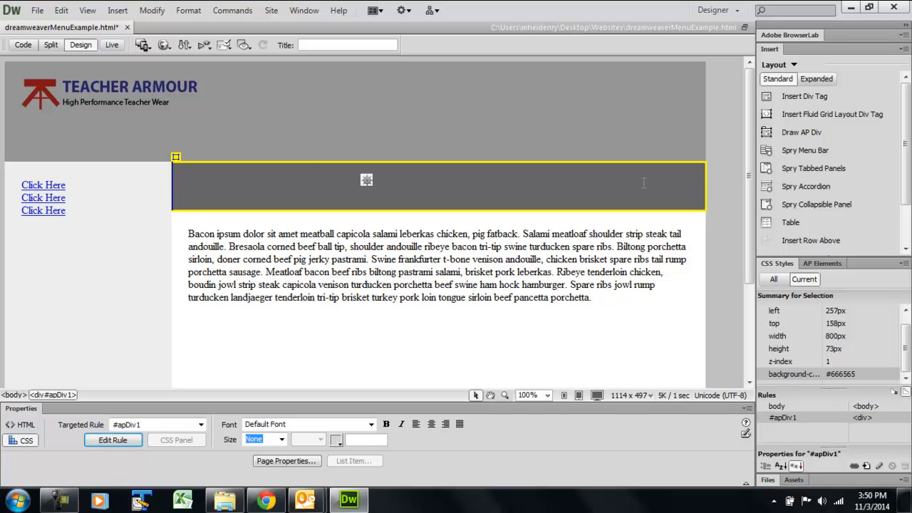
click(795, 66)
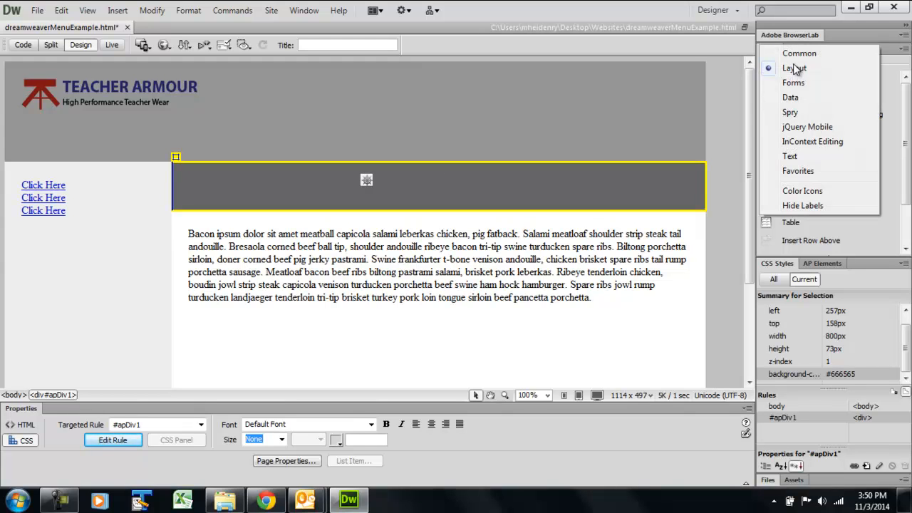
click(788, 114)
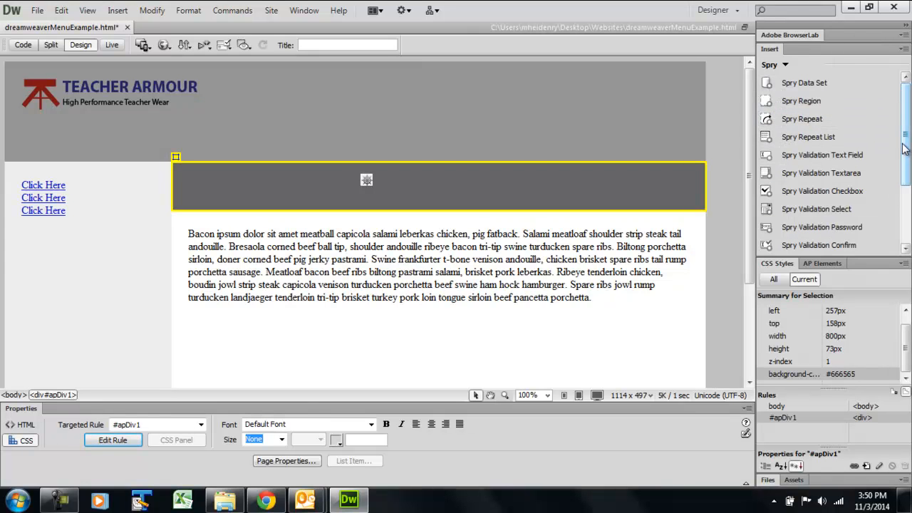
drag(904, 146, 903, 212)
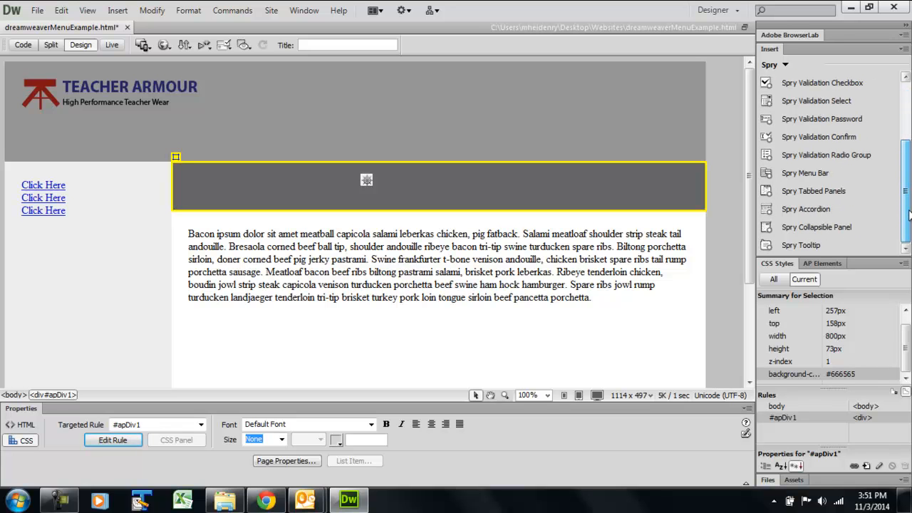
click(805, 176)
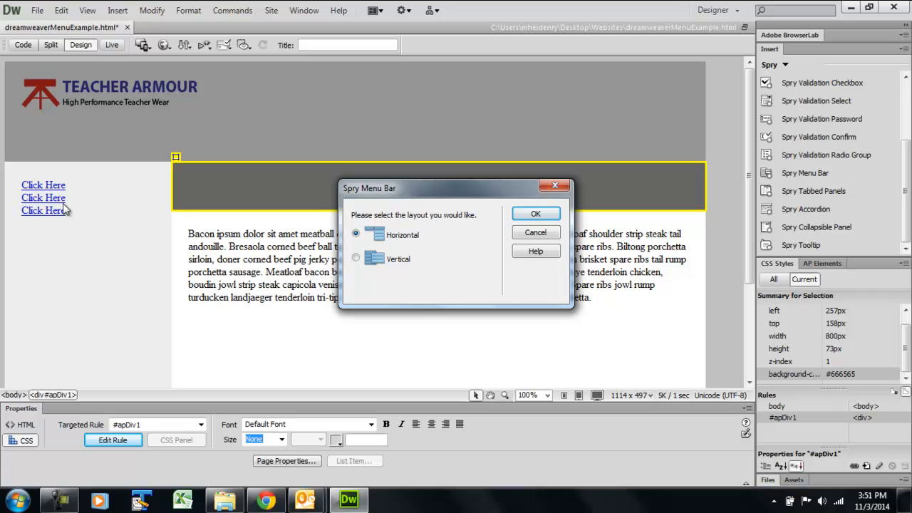
click(535, 214)
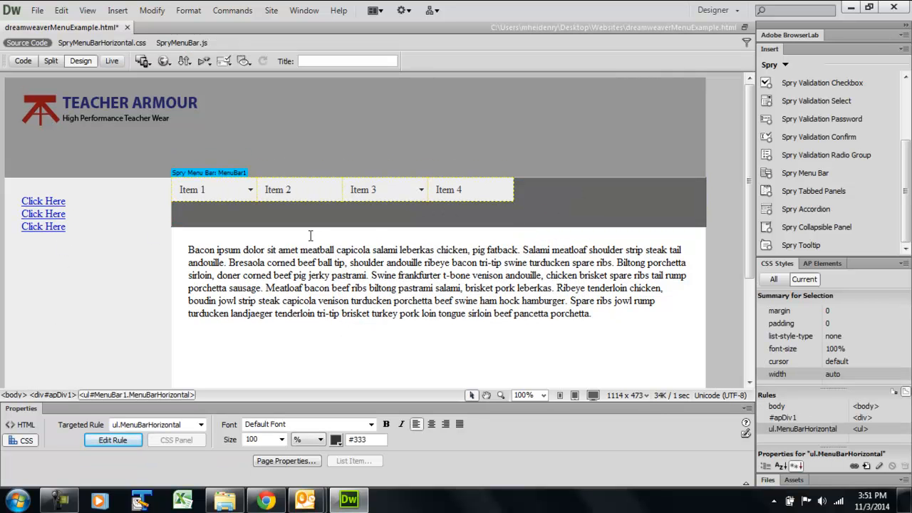
Preview the page in Firefox, saving the changes to dreamweaverMenuExample and accepting the copied Spry dependent files.
click(169, 61)
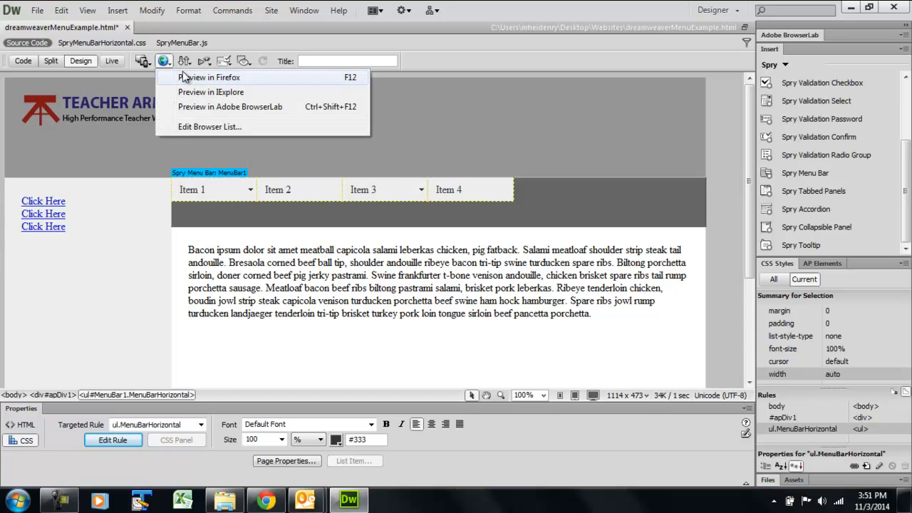
click(185, 77)
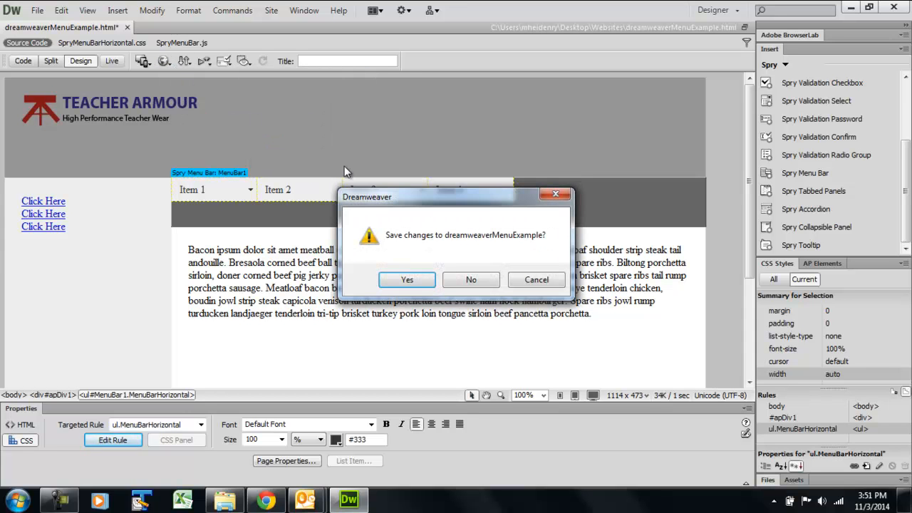
click(407, 280)
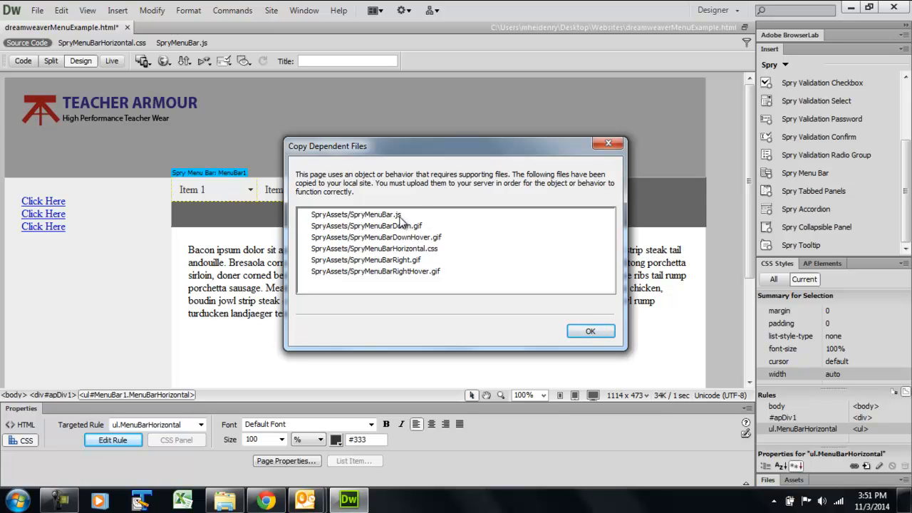
click(600, 334)
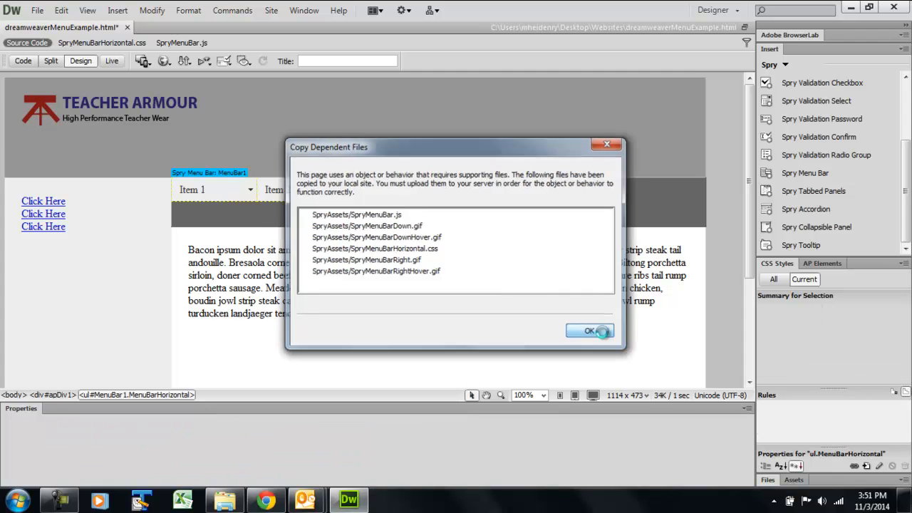
key(F12)
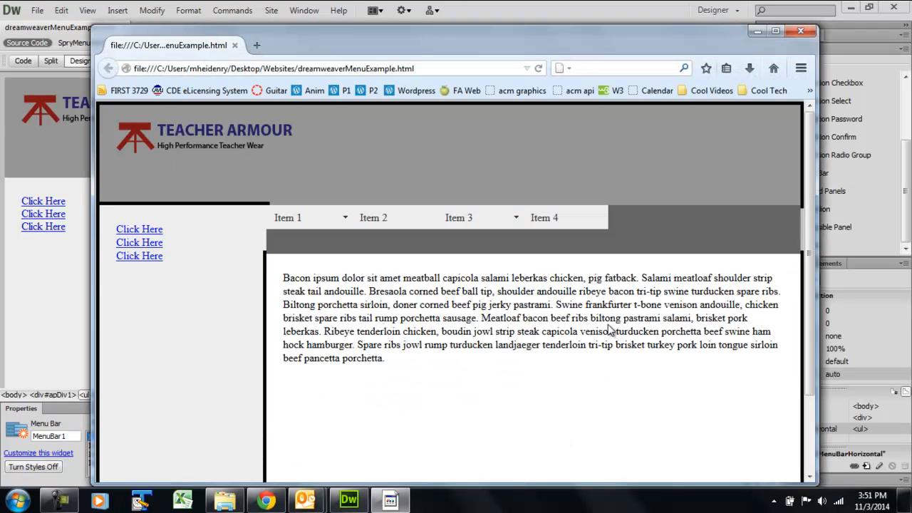
Maximize the preview window and examine the submenus of Item 1, Item 3 and Item 3.1.
click(775, 31)
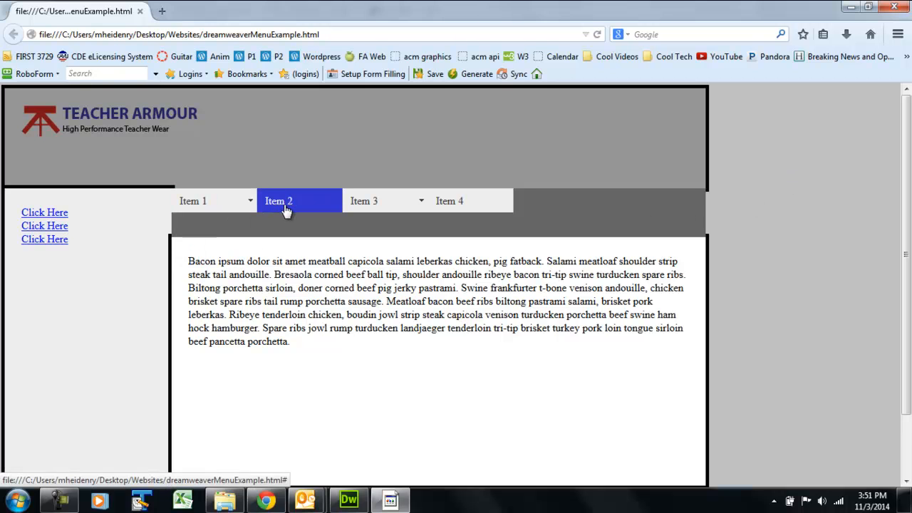
mouse_move(244, 205)
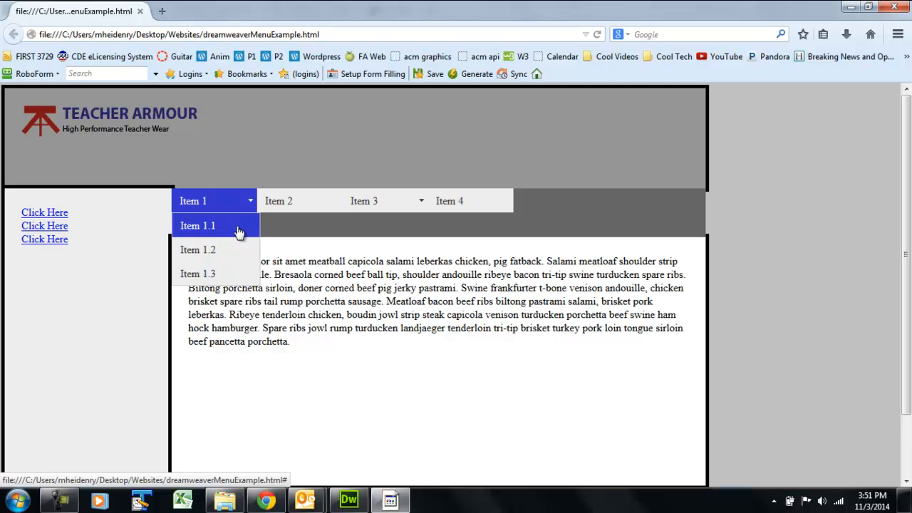
mouse_move(372, 203)
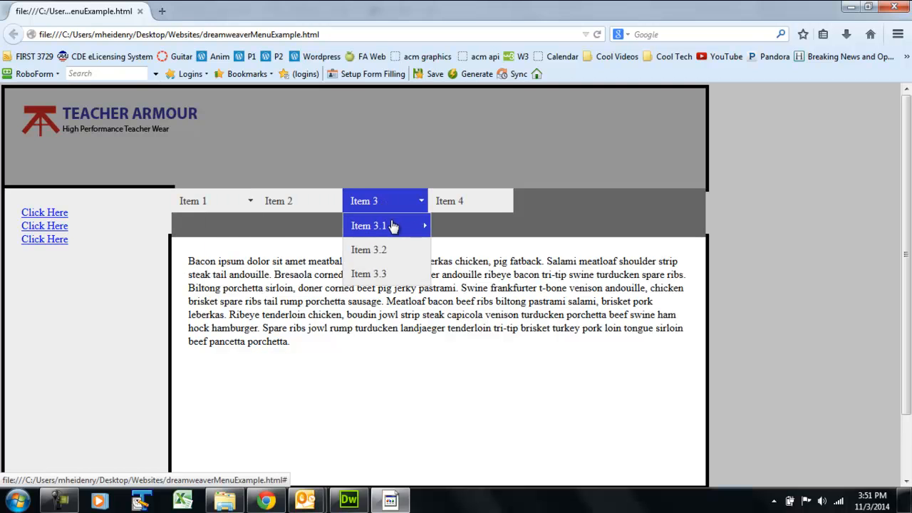
mouse_move(393, 227)
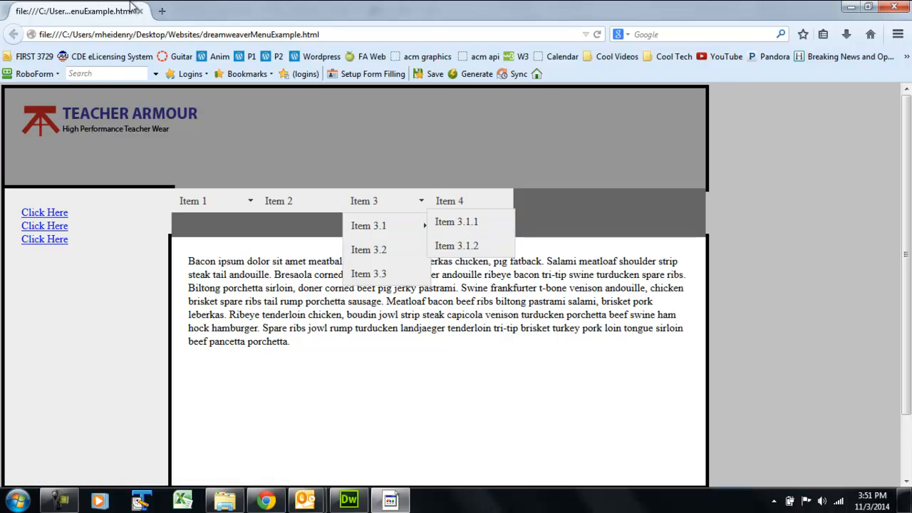
Return to Dreamweaver and remove submenu items Item 1.1, Item 1.2 and Item 1.3 from Item 1 of the menu bar.
click(351, 500)
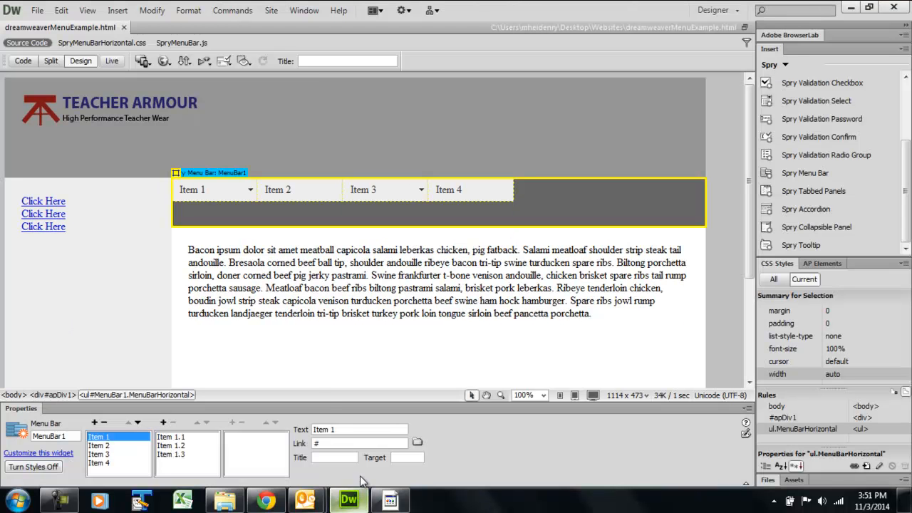
click(231, 275)
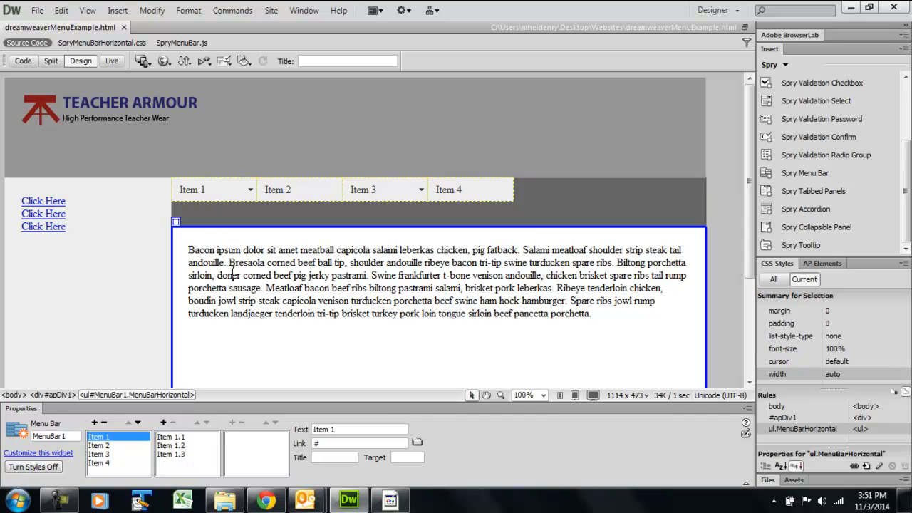
click(213, 173)
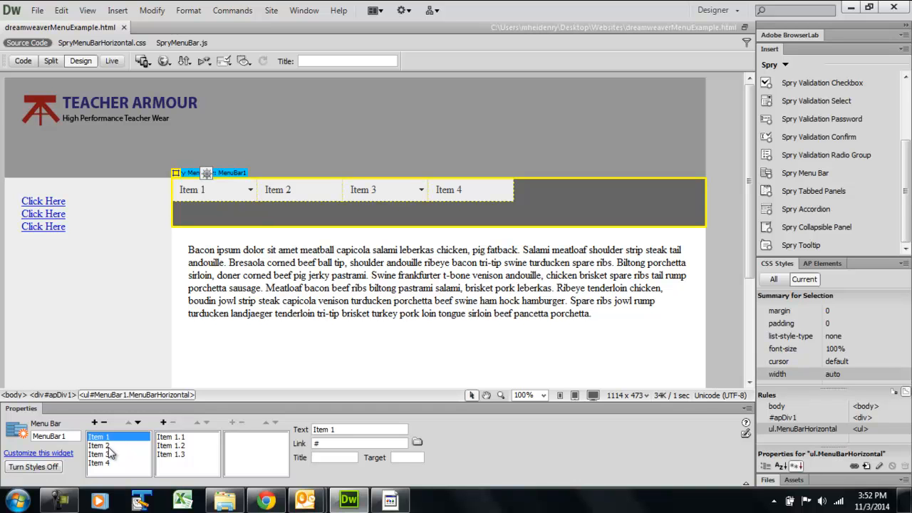
click(174, 437)
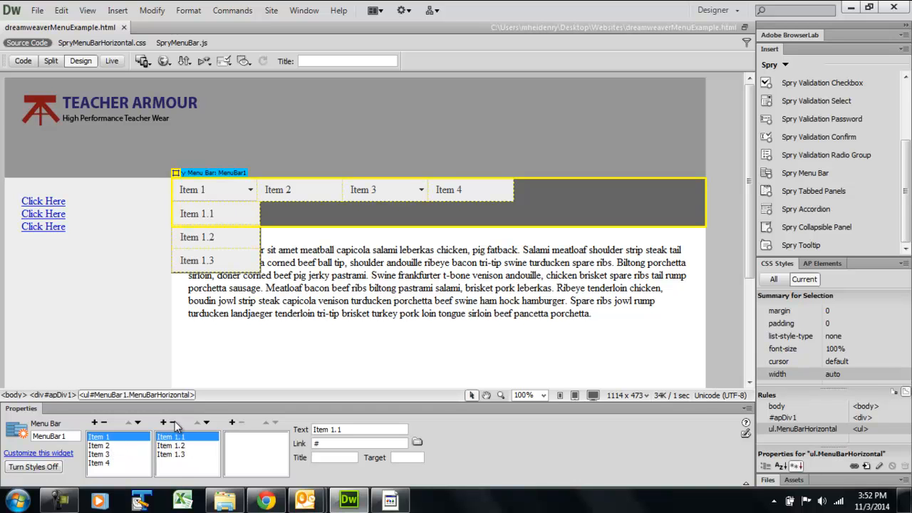
click(175, 424)
click(175, 423)
click(175, 423)
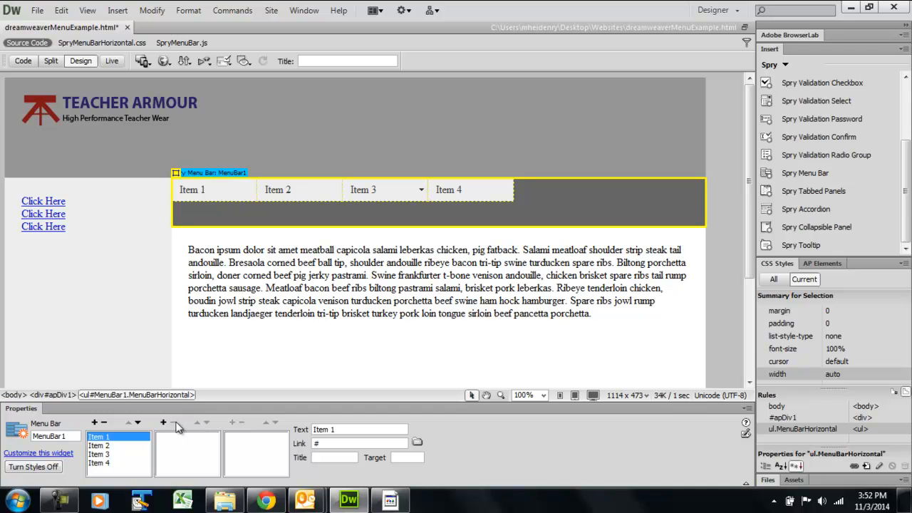
Remove submenu items Item 3.1.1 and Item 3.1.2, along with Item 3.1, Item 3.2 and Item 3.3, from Item 3 of the menu bar.
click(107, 445)
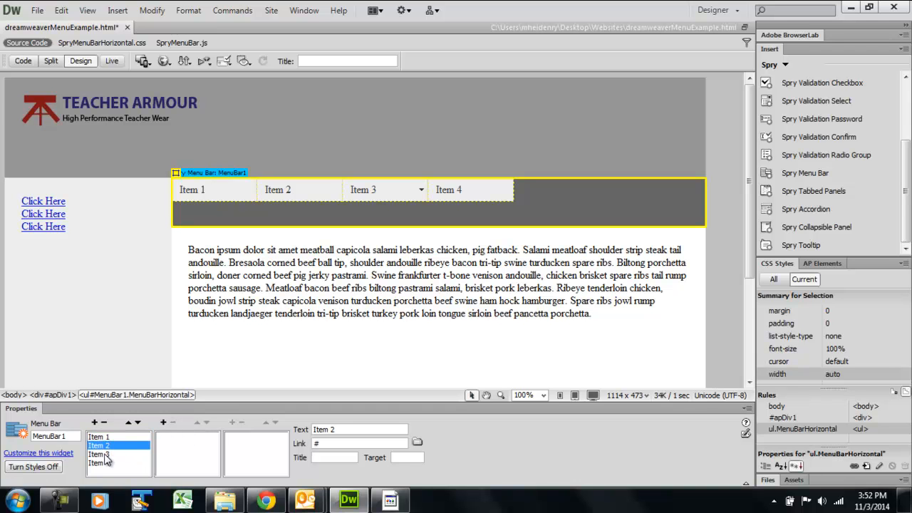
click(105, 453)
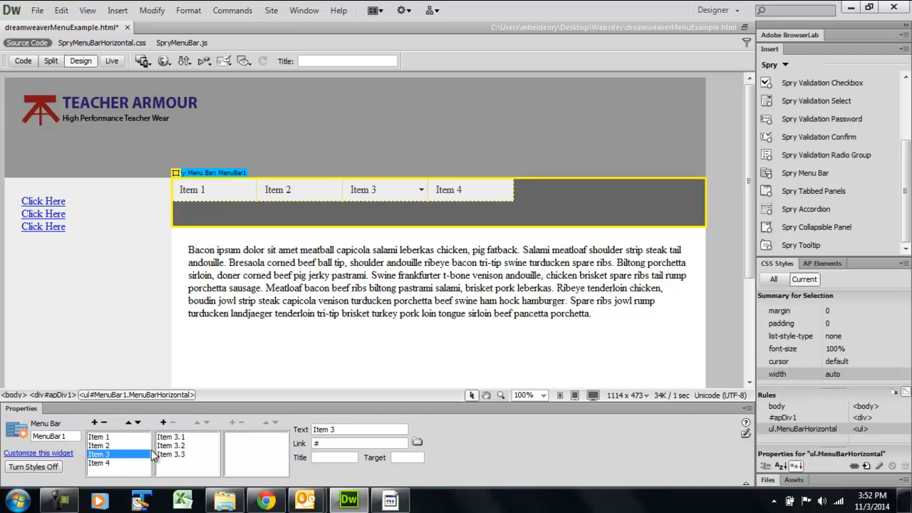
click(174, 436)
click(247, 438)
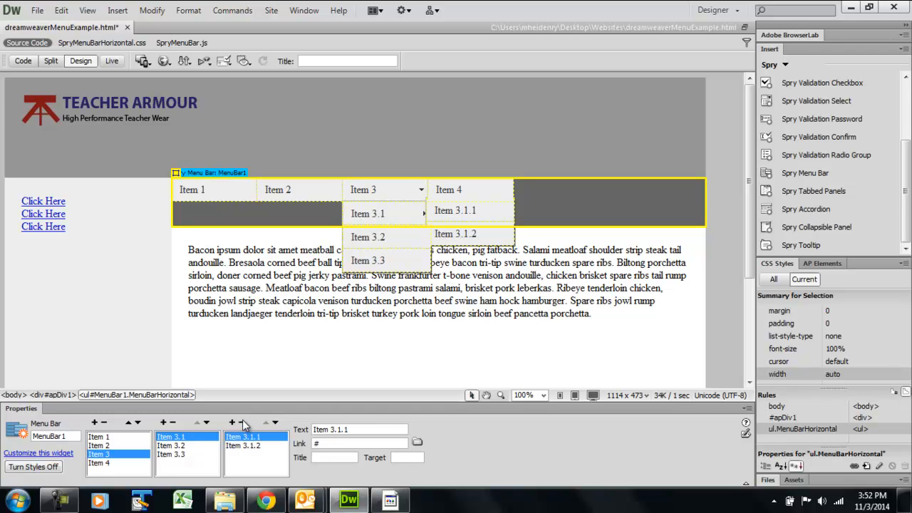
click(242, 423)
click(241, 423)
click(173, 423)
click(173, 423)
click(172, 423)
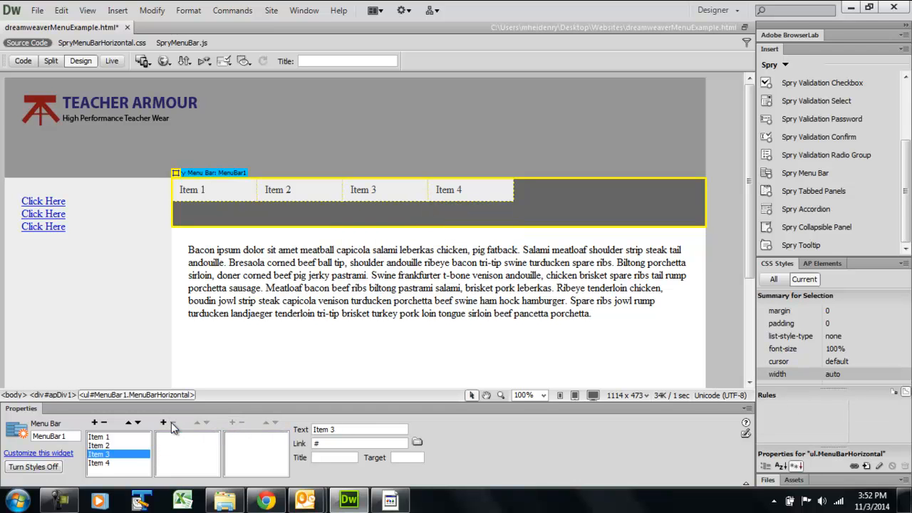
click(118, 464)
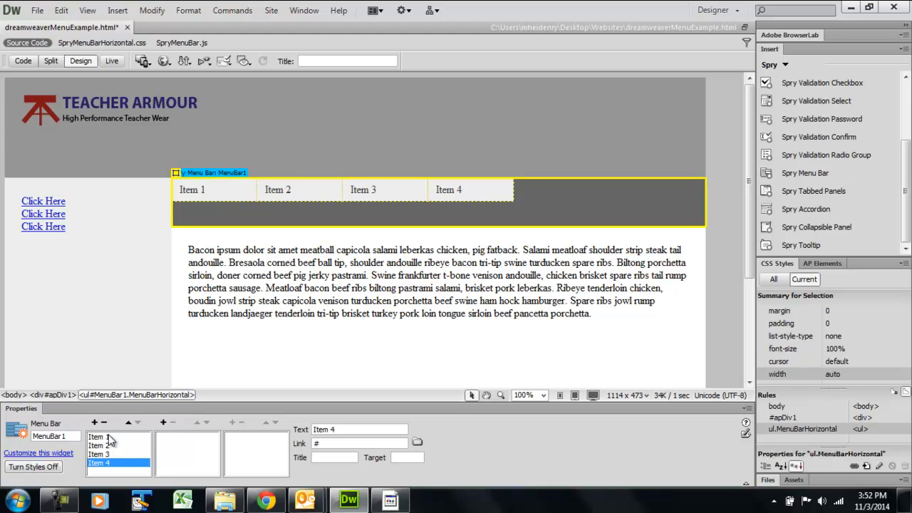
Rename Item 1 of the menu bar as Contact Us.
click(110, 437)
drag(341, 429, 279, 431)
text(C)
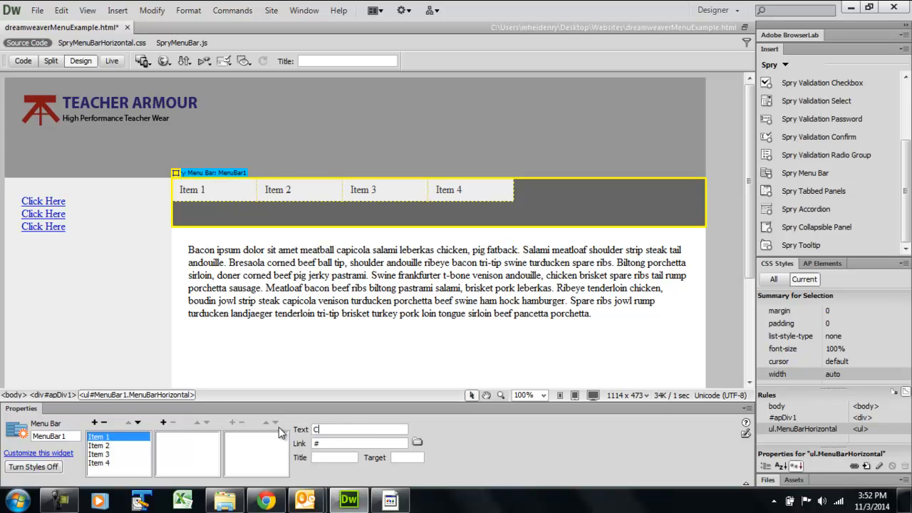
text(ontact Us)
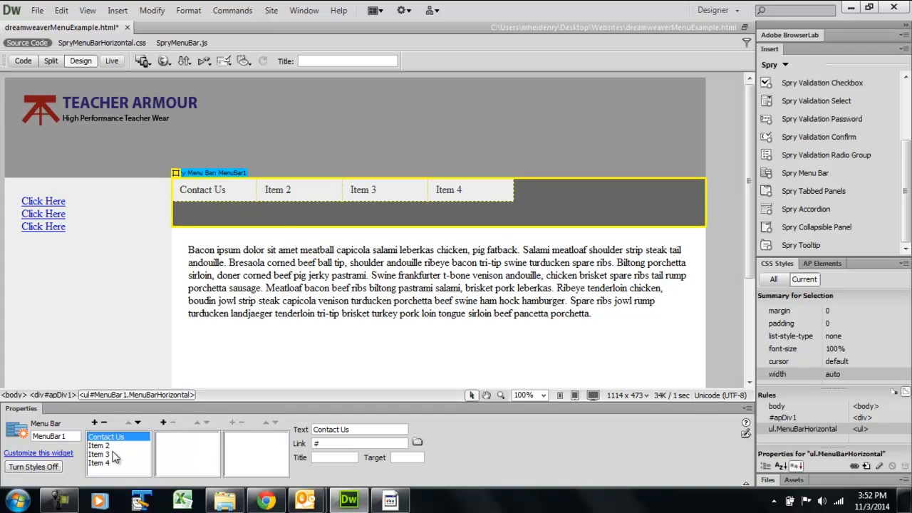
Rename Item 2, Item 3 and Item 4 as Map, Investments and Resources directly on the page.
click(295, 189)
drag(296, 191, 264, 189)
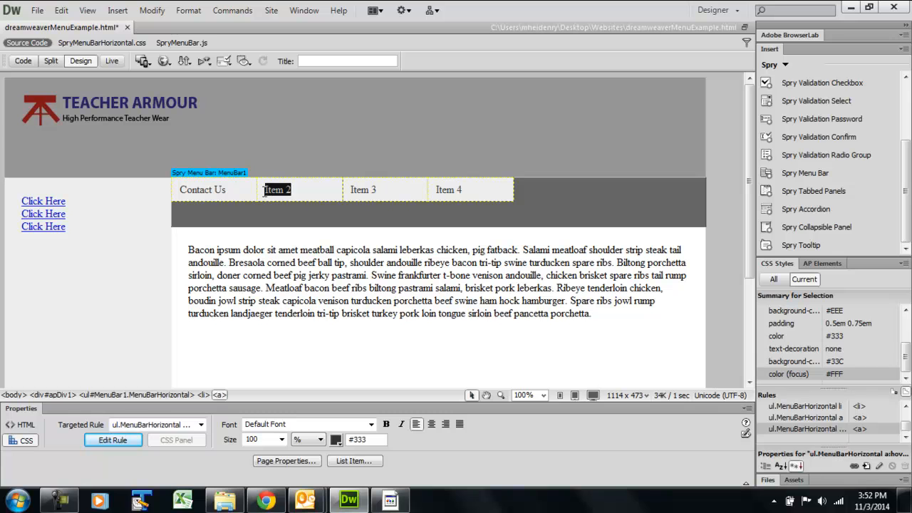
text(Map)
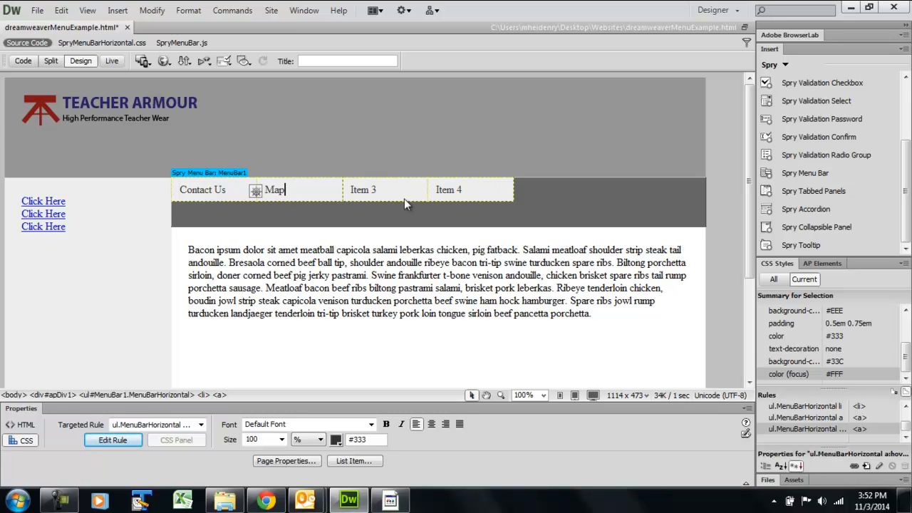
drag(377, 190, 351, 190)
text(I)
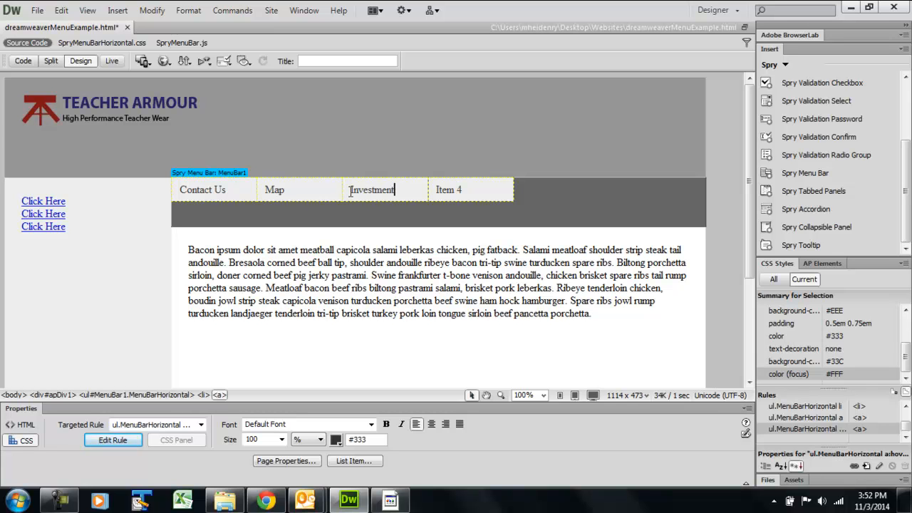
drag(472, 189, 436, 189)
text(Resources)
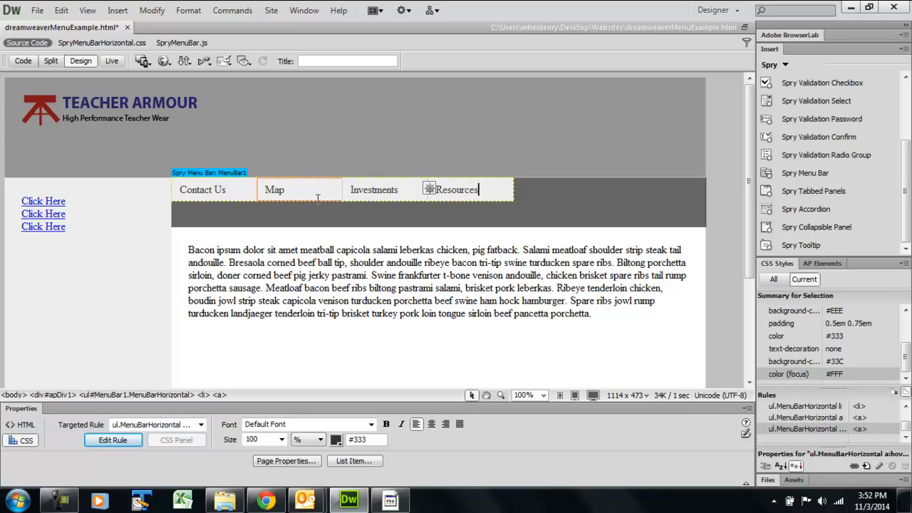
Select the whole menu bar and open the link value of its Contact Us item for editing.
click(216, 172)
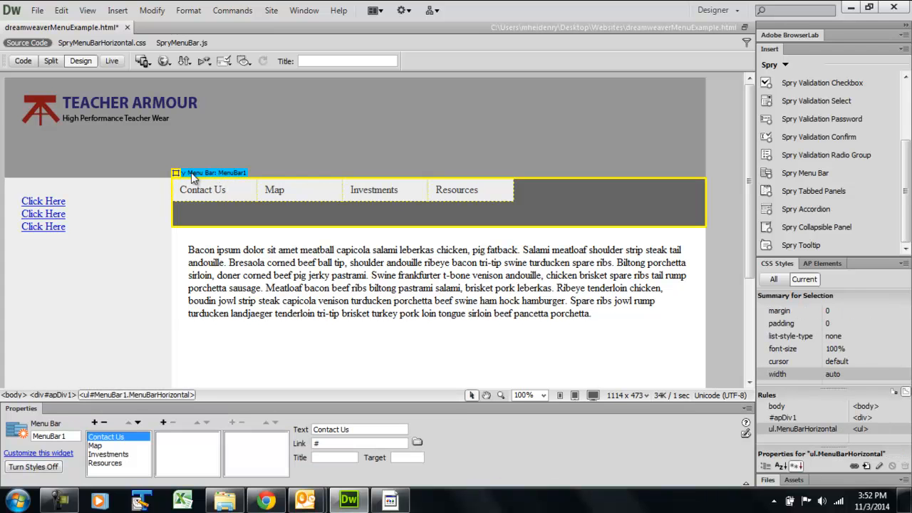
double_click(319, 443)
click(325, 444)
drag(322, 444, 292, 441)
click(154, 245)
Shrink the dark gray div's height to about 36 px so it matches the height of the menu items.
click(263, 213)
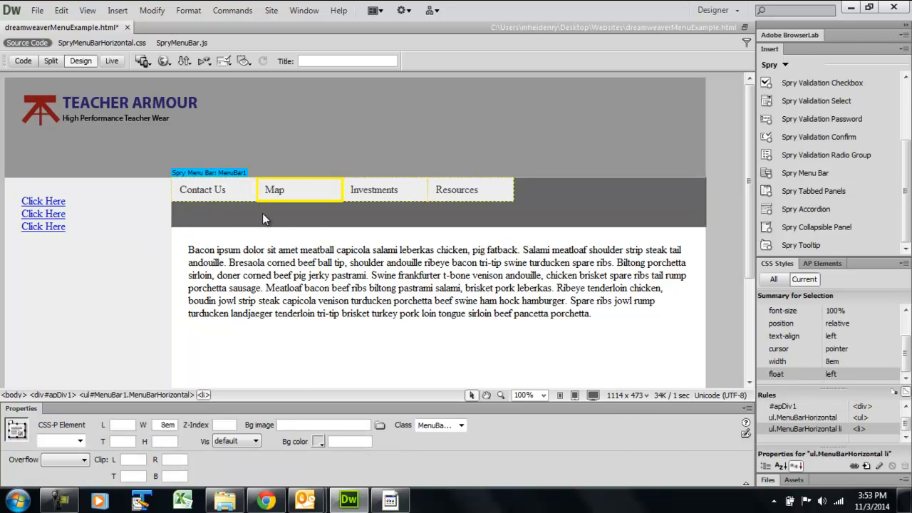
click(332, 225)
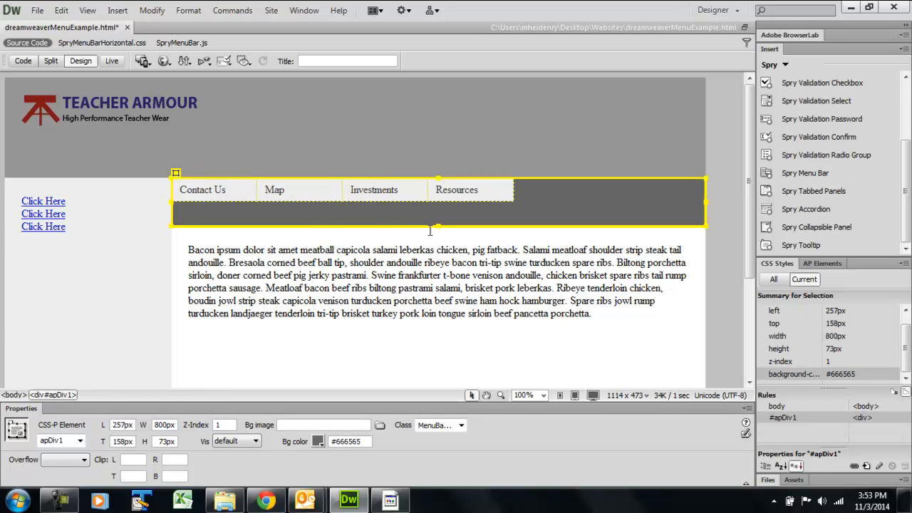
drag(438, 227, 436, 205)
drag(436, 204, 436, 203)
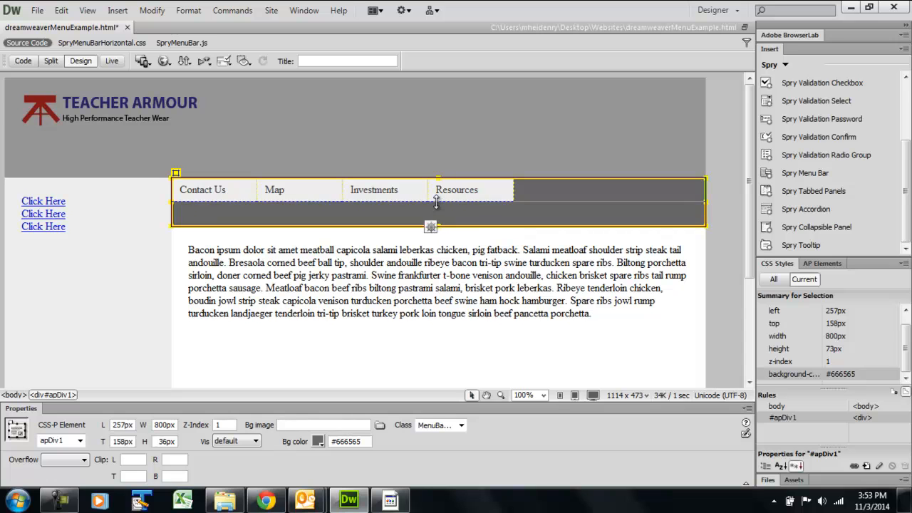
click(428, 223)
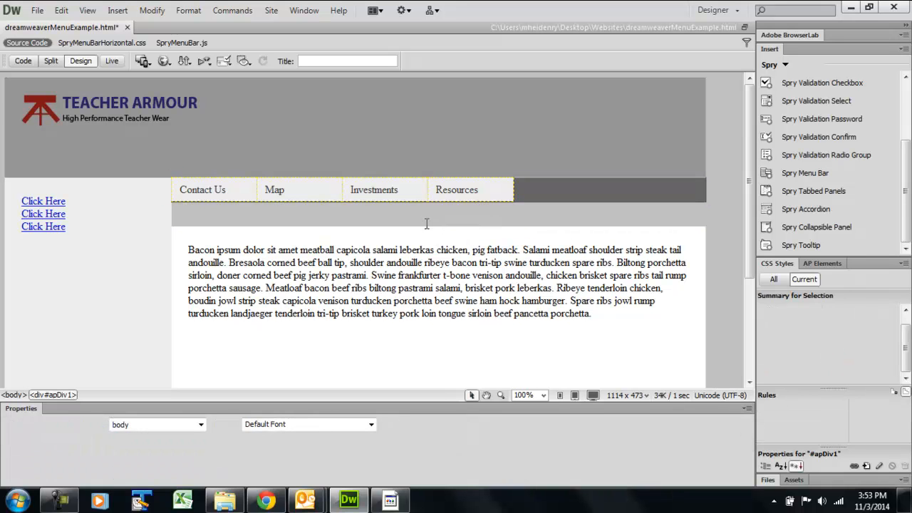
Extend the article's upper edge to meet the menu div, at a top position of 195 px and a height of 436 px.
click(423, 233)
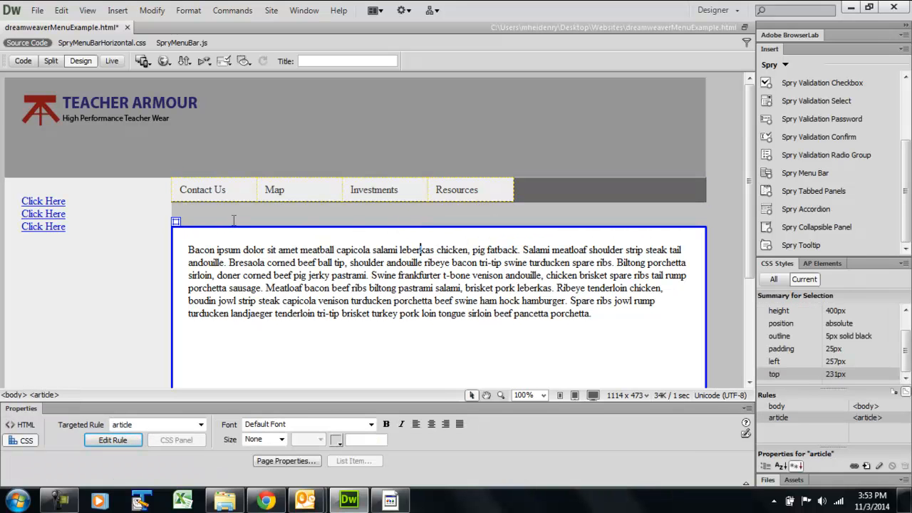
click(427, 228)
drag(437, 226, 427, 204)
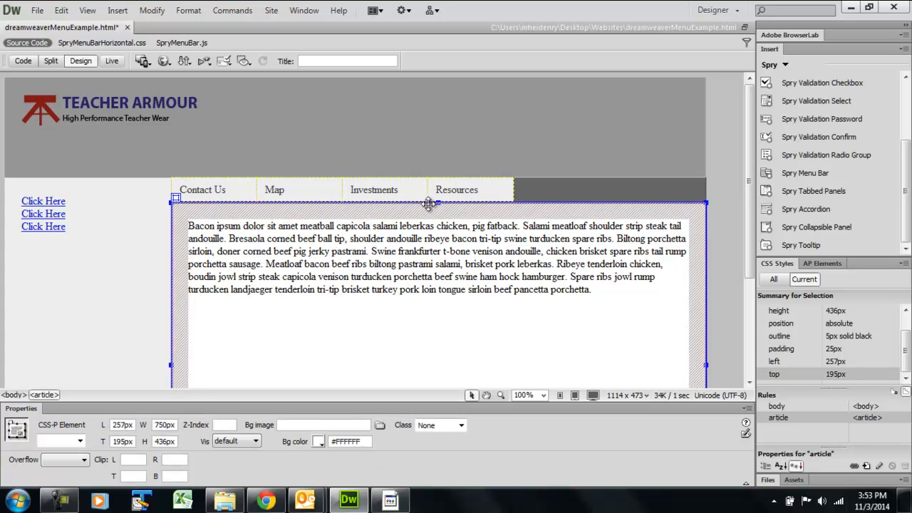
Save the page and preview it in Firefox.
click(492, 141)
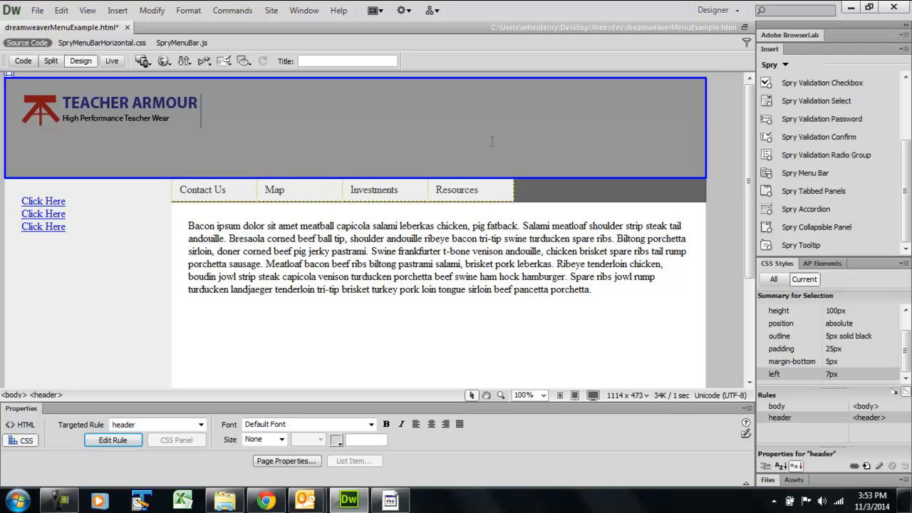
key(ctrl+s)
key(F12)
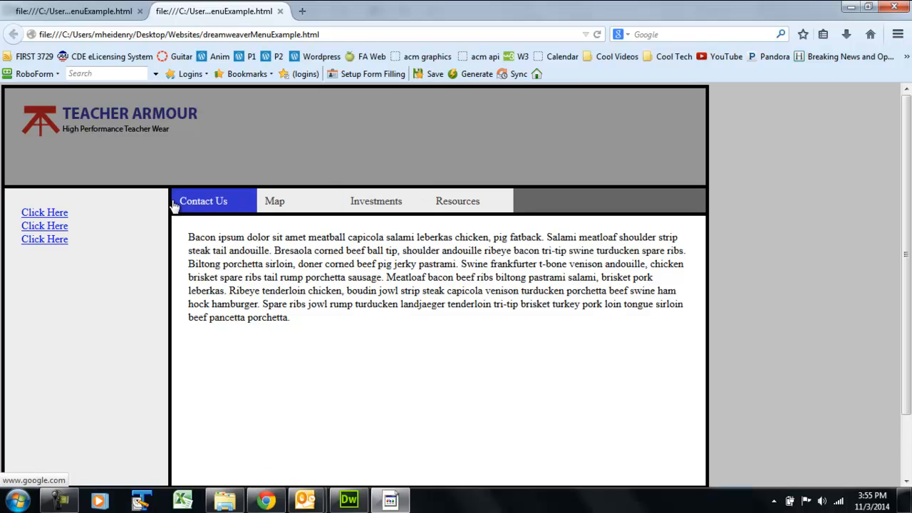
Return to Dreamweaver, select the menu bar and list all CSS rules with the <style> group collapsed.
click(349, 501)
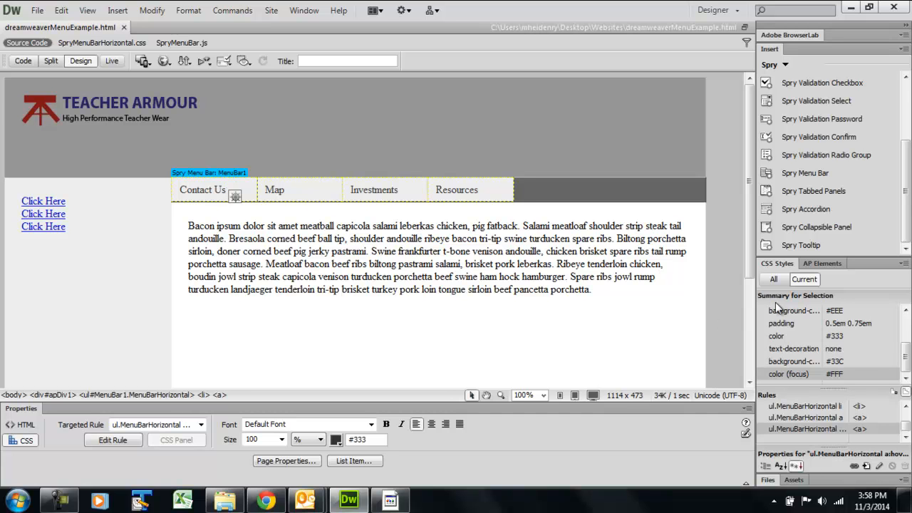
click(205, 173)
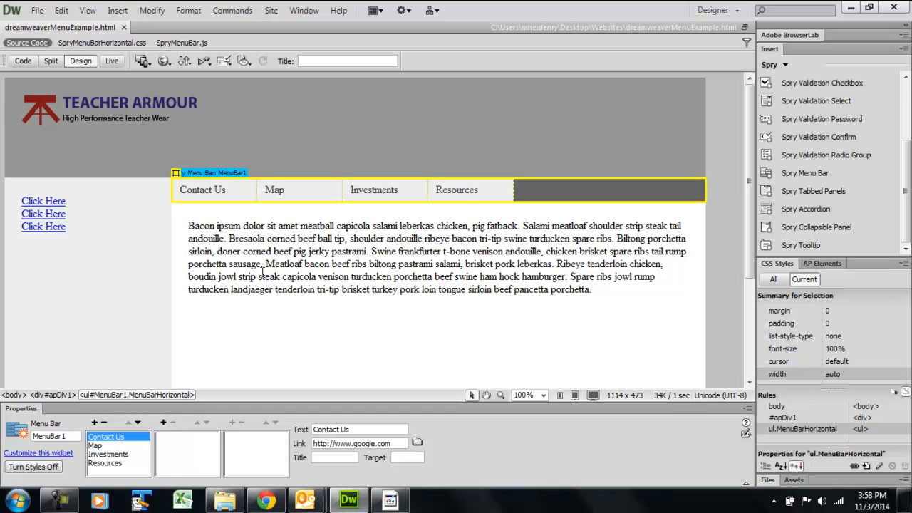
click(778, 278)
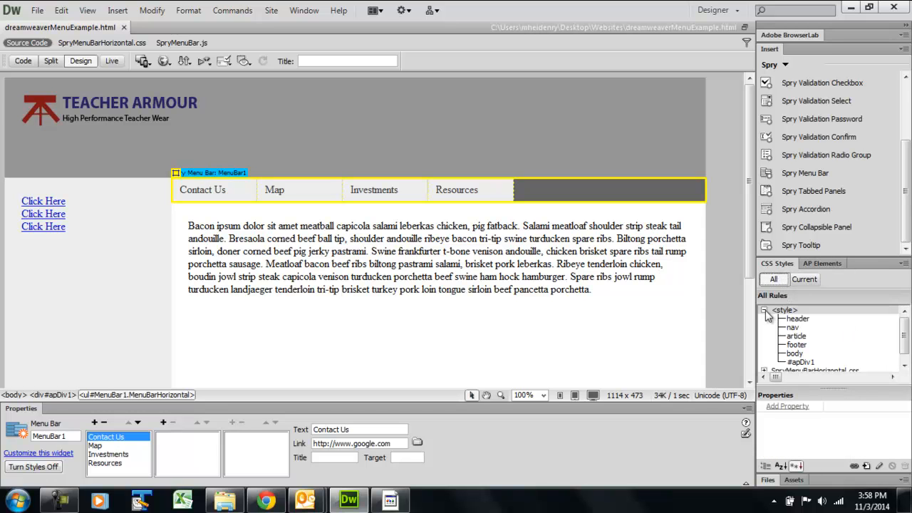
click(770, 313)
click(764, 311)
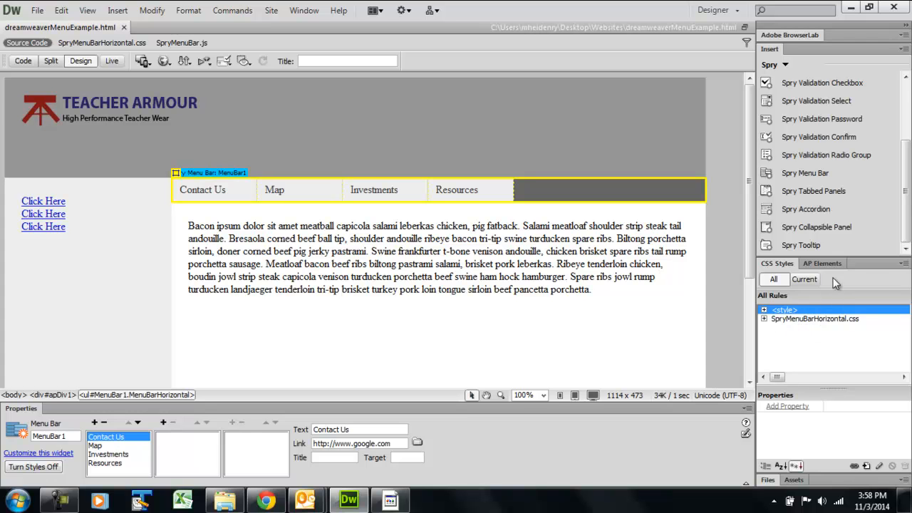
Enlarge the CSS rule list and expand SpryMenuBarHorizontal.css to look through its rules.
drag(841, 260, 851, 129)
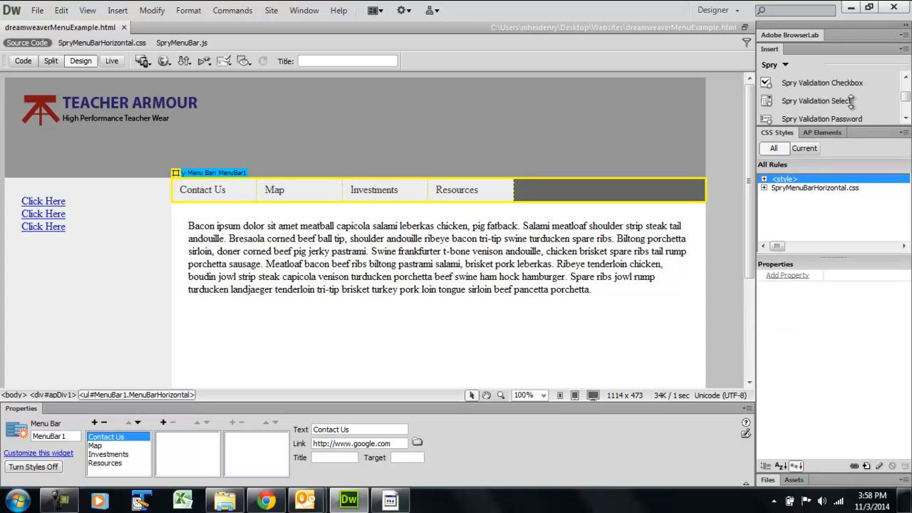
drag(822, 254, 827, 348)
click(764, 188)
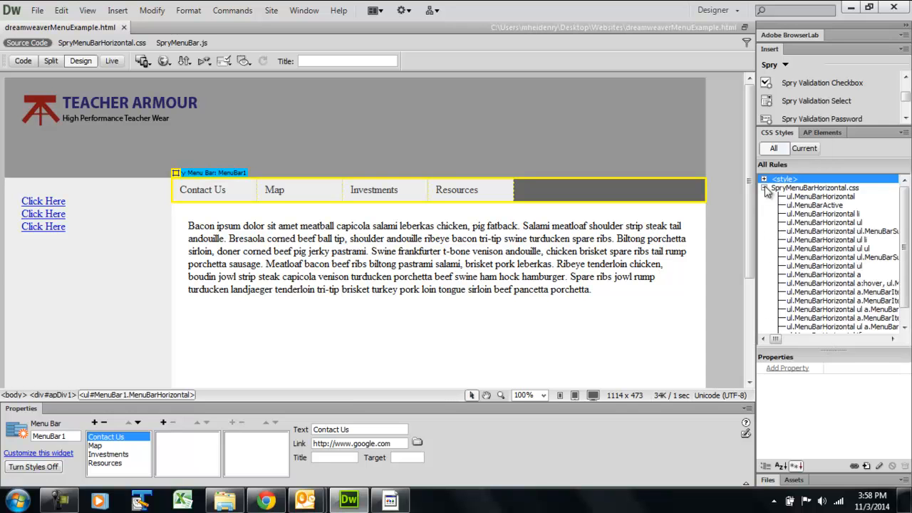
scroll(905, 300, down, 1)
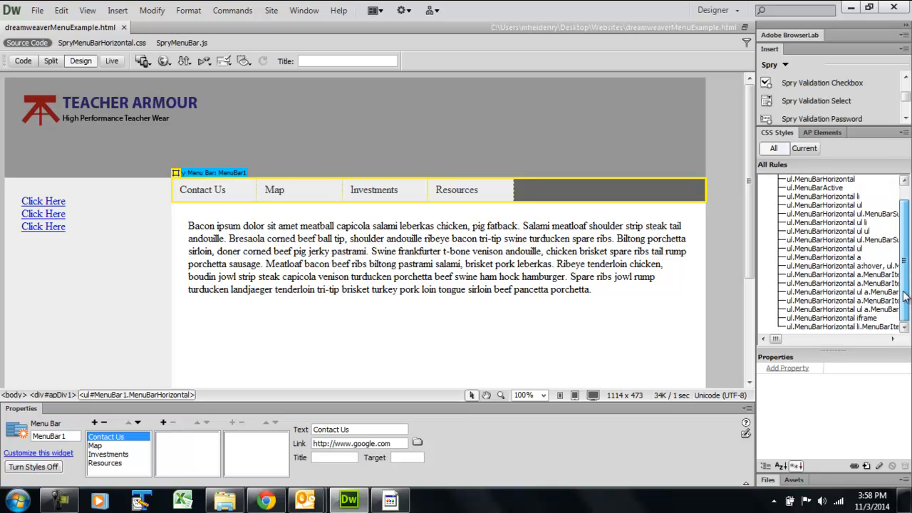
drag(905, 300, 907, 263)
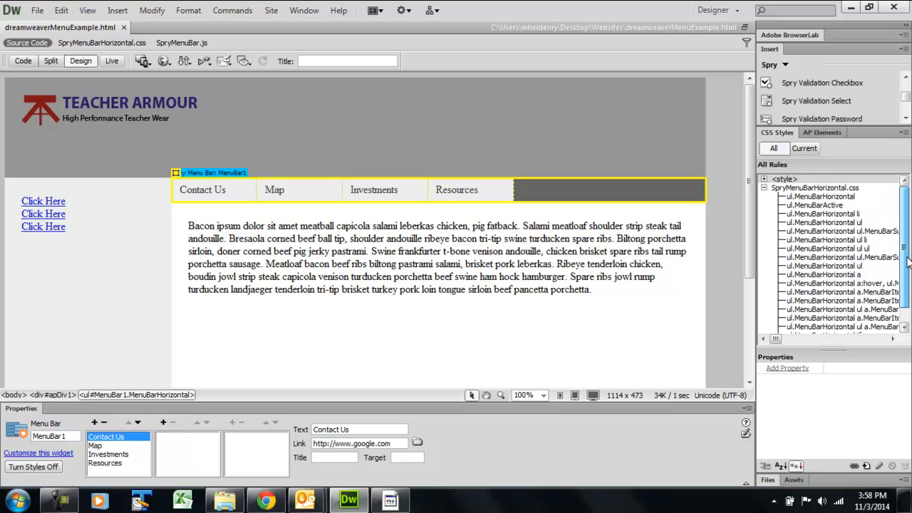
scroll(908, 264, down, 1)
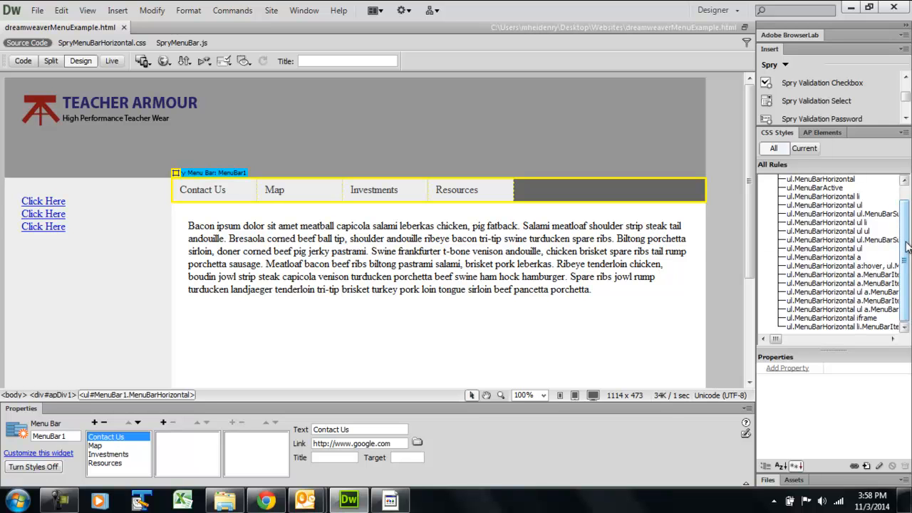
drag(907, 246, 908, 225)
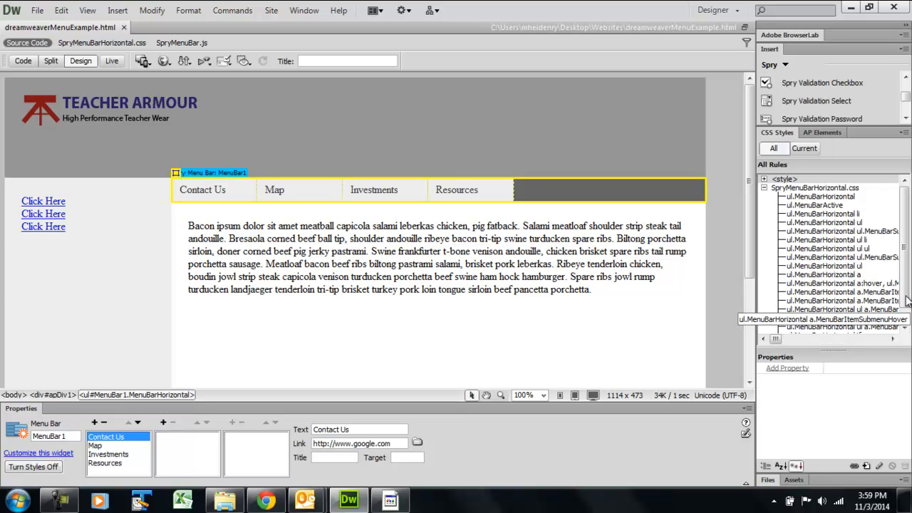
click(698, 260)
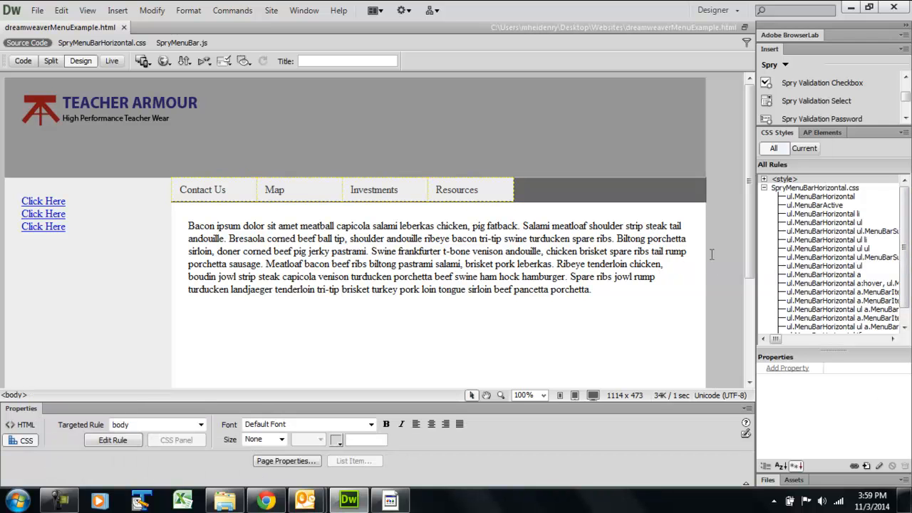
Examine the properties of the menu bar's CSS rules from ul.MenuBarHorizontal through ul.MenuBarHorizontal a and its a:hover rule.
click(843, 197)
click(835, 208)
click(837, 222)
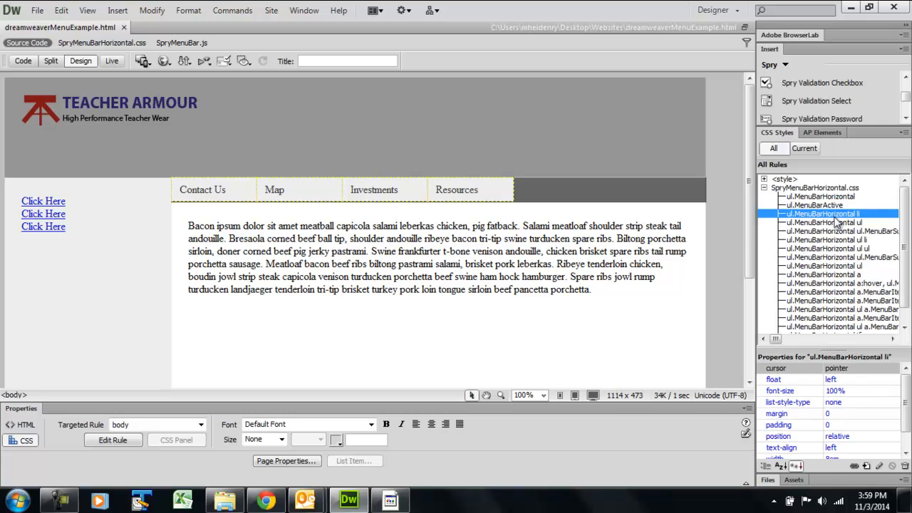
click(836, 233)
click(836, 223)
click(837, 232)
click(837, 248)
click(837, 258)
click(837, 265)
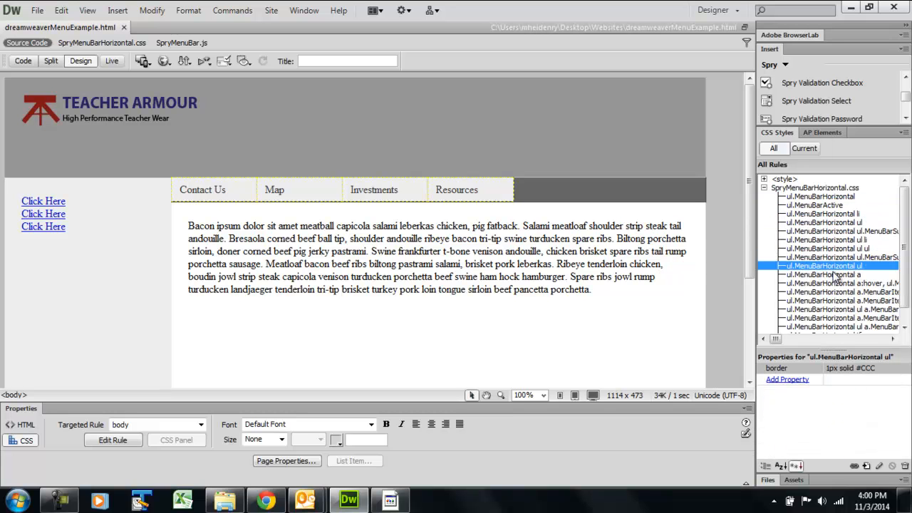
click(835, 275)
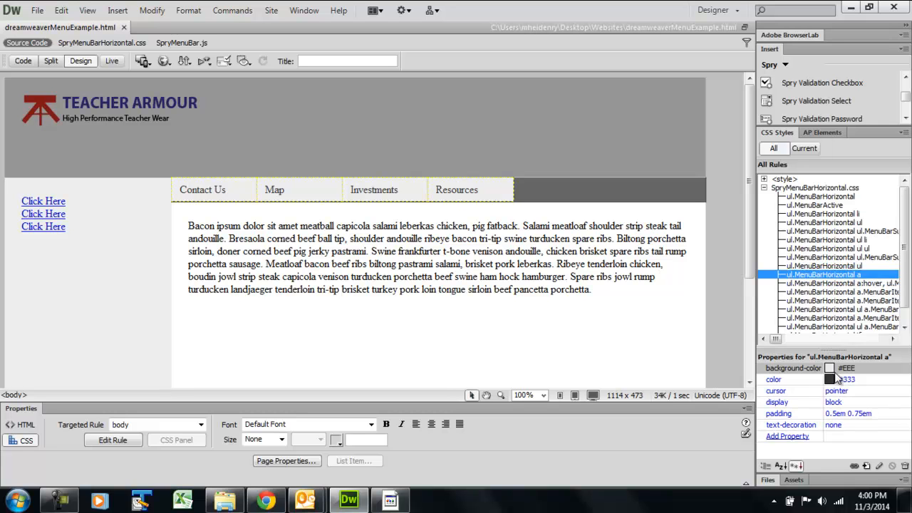
click(850, 285)
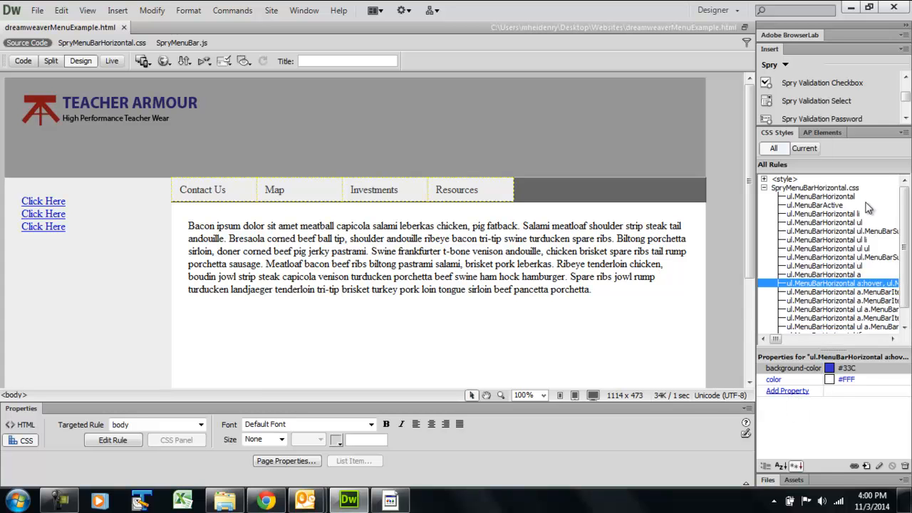
Set the Box float of the ul.MenuBarHorizontal rule to right and apply it to the menu bar.
double_click(829, 197)
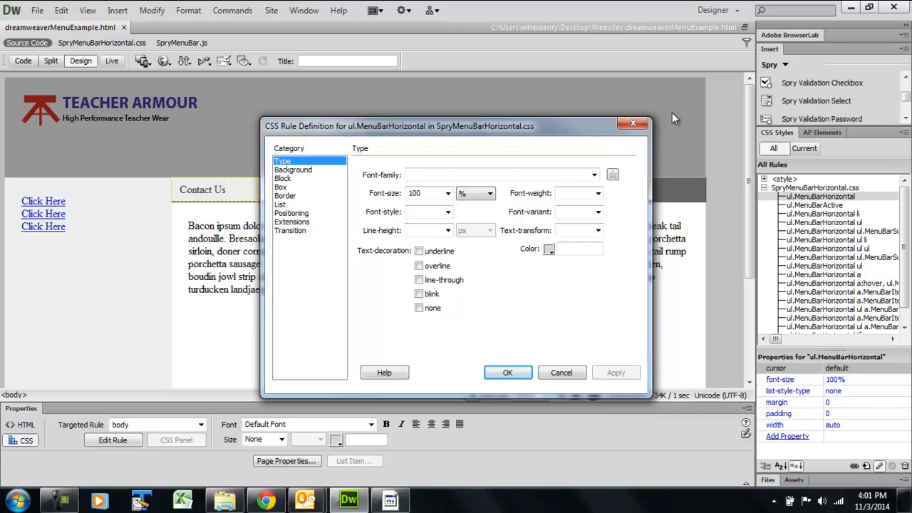
click(280, 188)
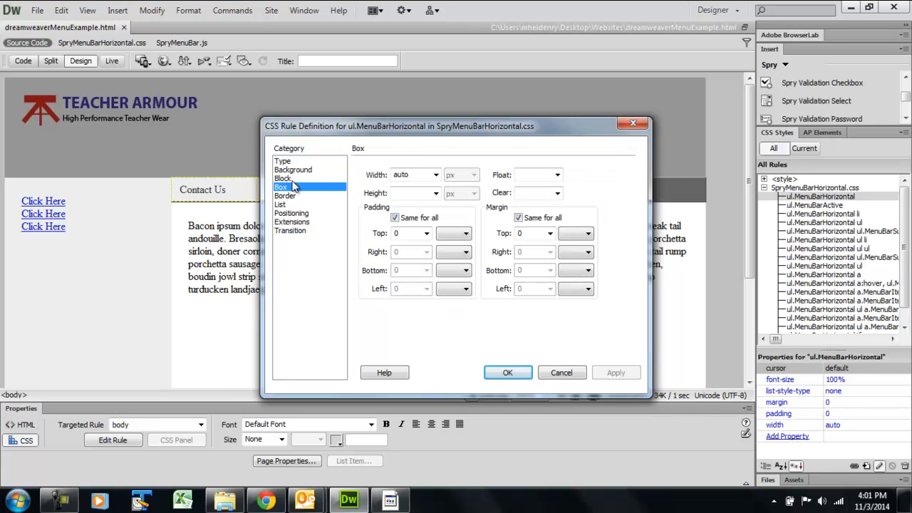
click(292, 179)
click(290, 172)
click(289, 187)
click(560, 175)
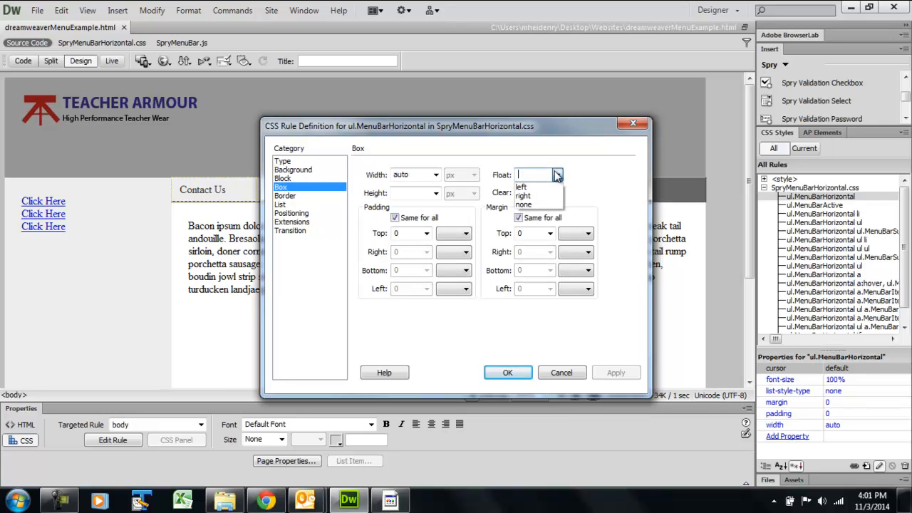
click(550, 196)
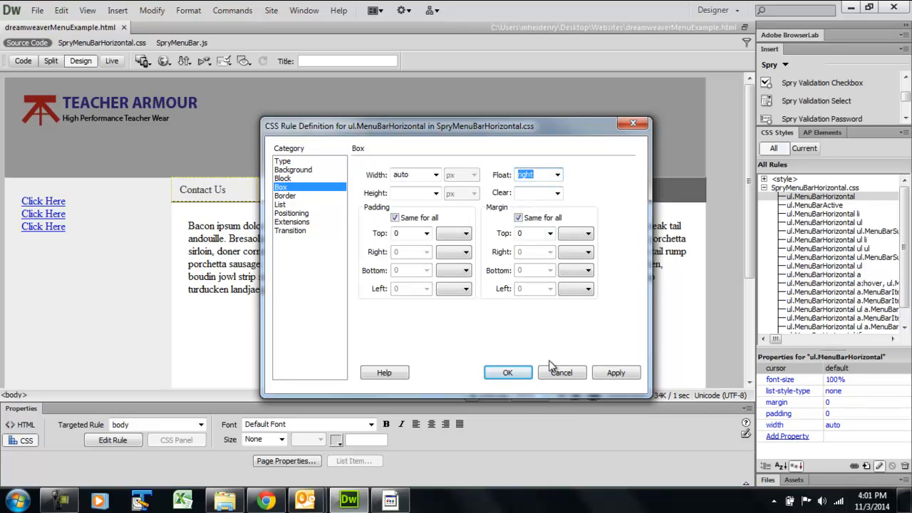
click(615, 373)
drag(518, 125, 364, 125)
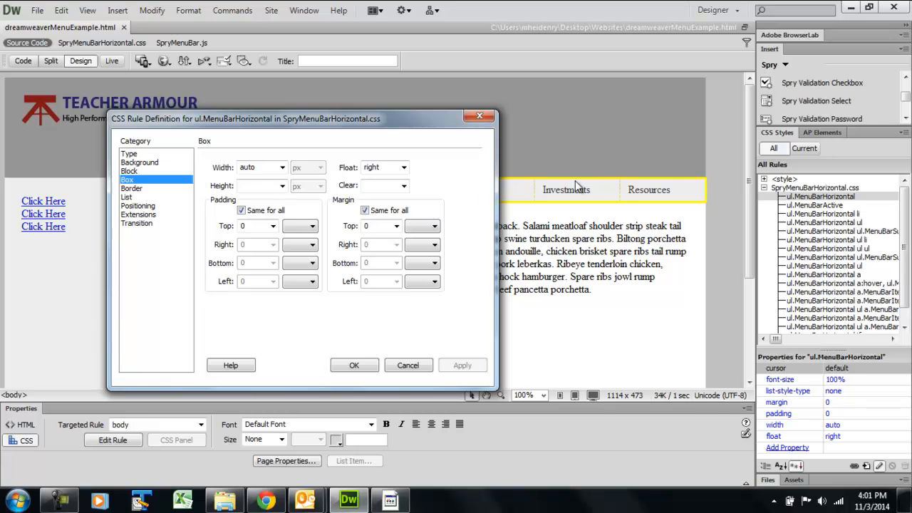
click(480, 117)
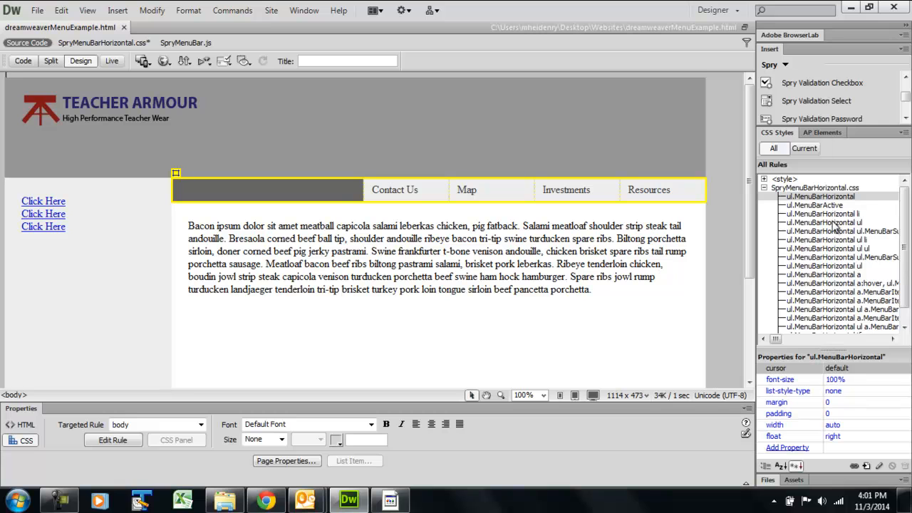
Set the font family of the ul.MenuBarHorizontal a rule to Comic Sans MS, cursive and apply it.
click(849, 276)
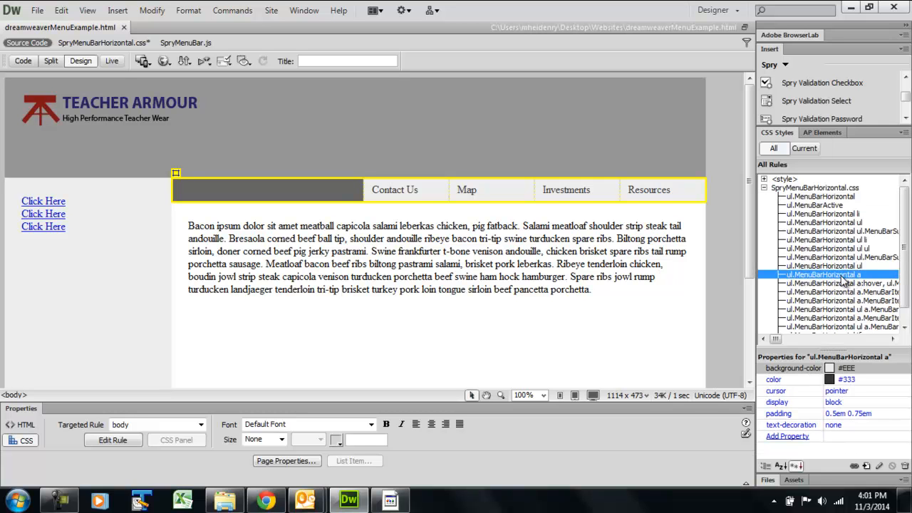
double_click(841, 277)
drag(586, 129, 490, 115)
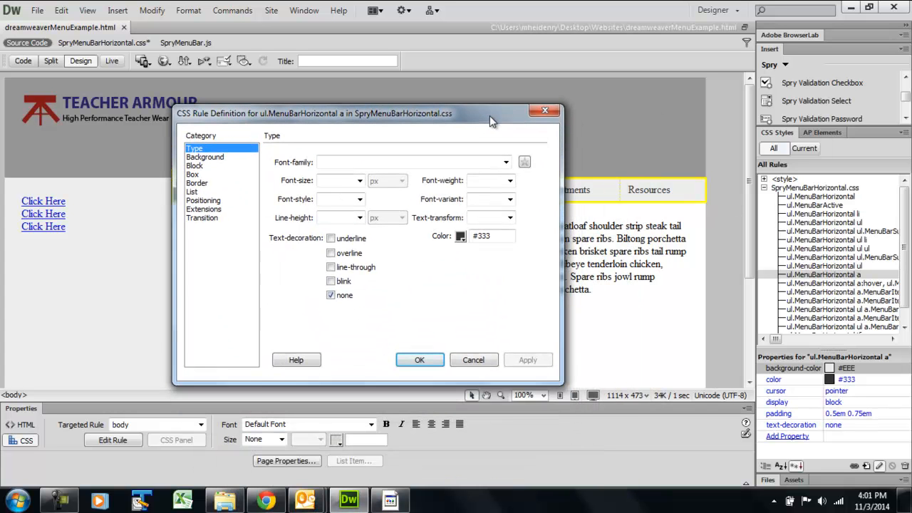
click(505, 162)
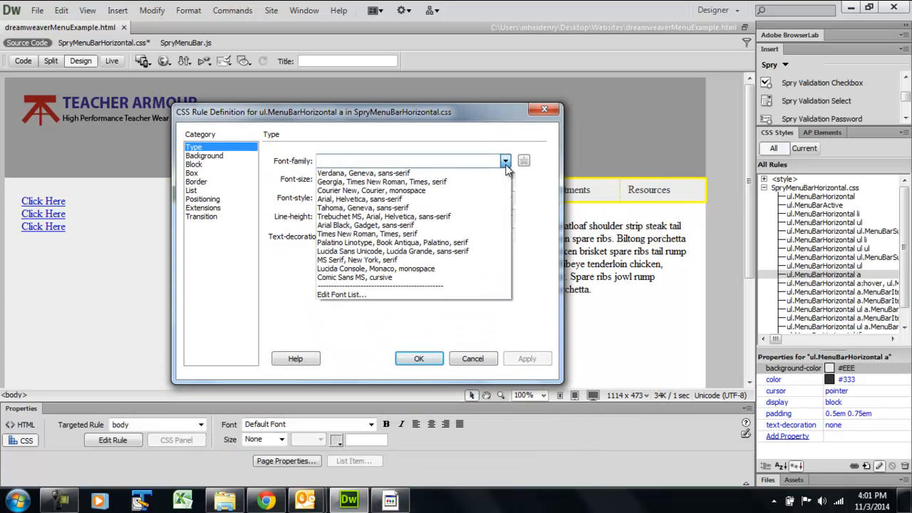
click(416, 278)
click(526, 358)
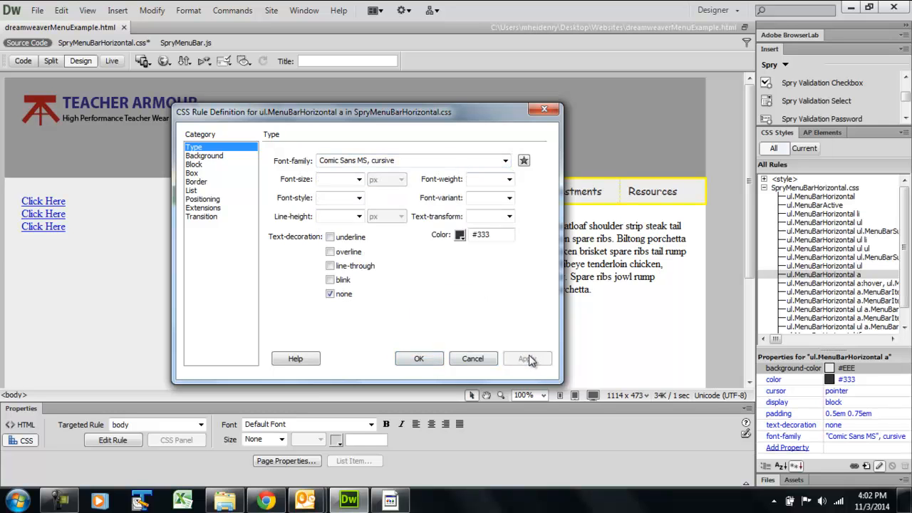
click(543, 112)
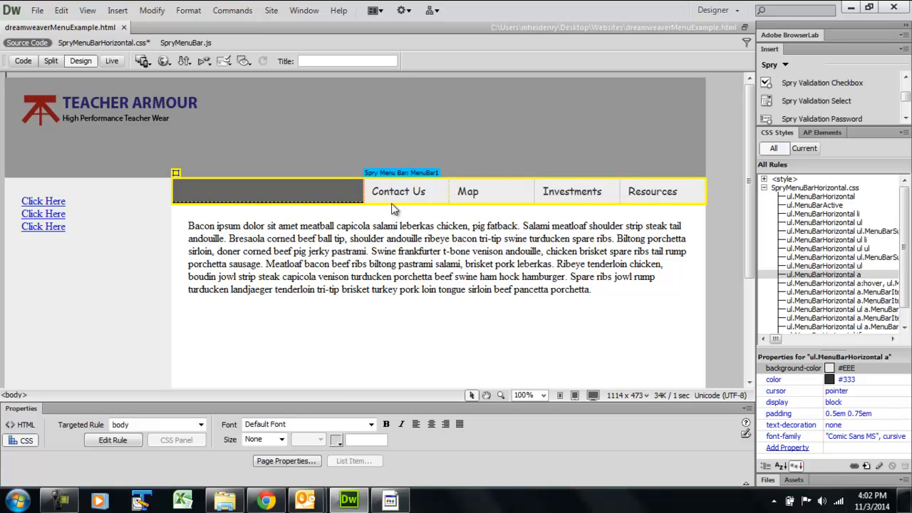
Look up the colour on the Paletton page in Chrome and set the ul.MenuBarHorizontal a:hover, a:focus rule's background colour to #c0c0c0 in Dreamweaver.
click(803, 283)
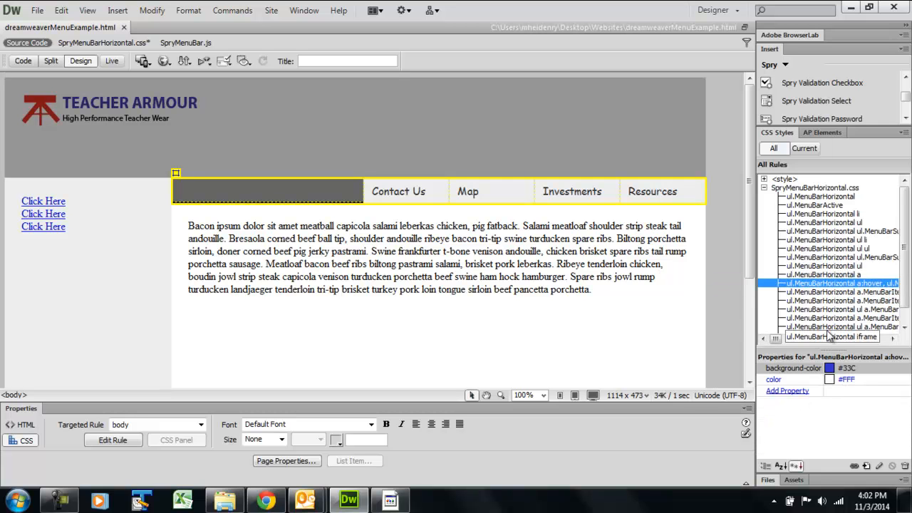
double_click(835, 291)
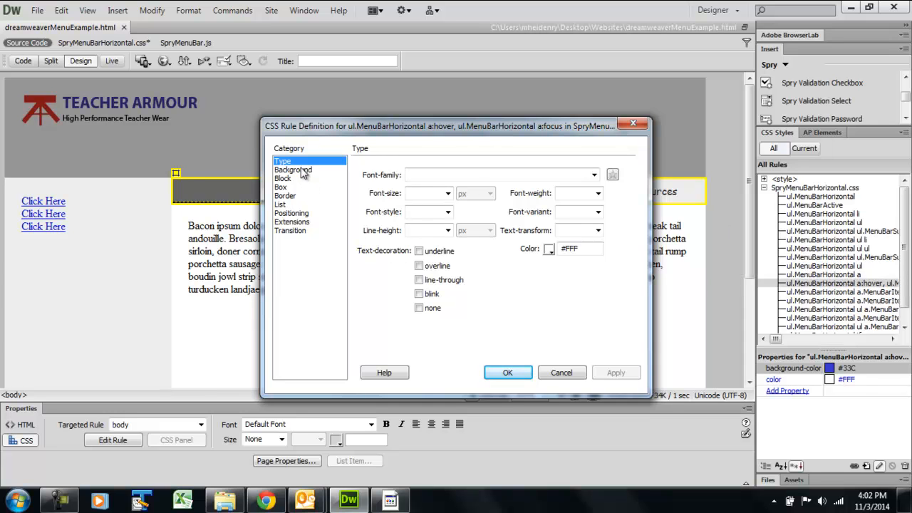
click(299, 170)
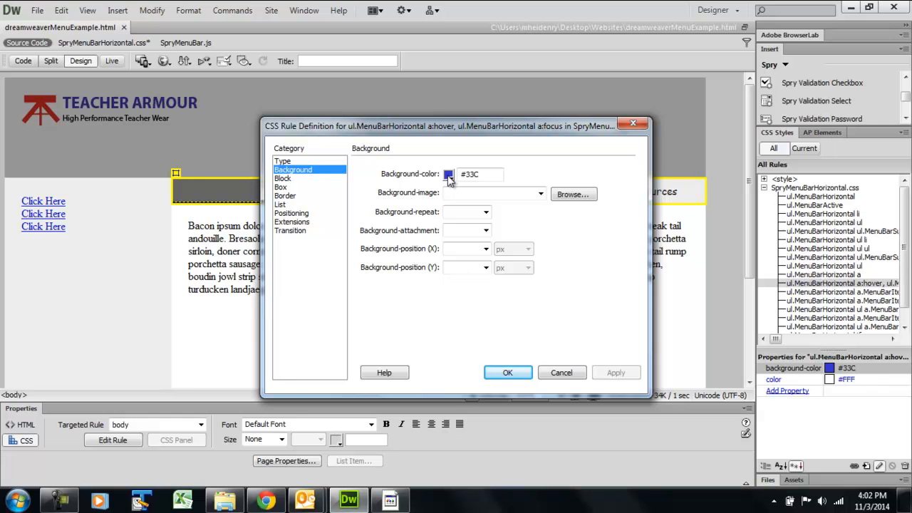
click(266, 501)
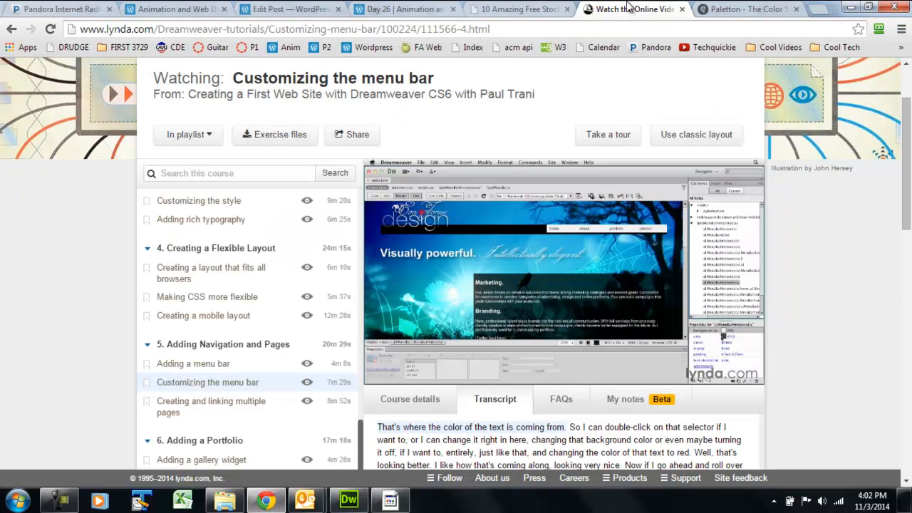
click(762, 10)
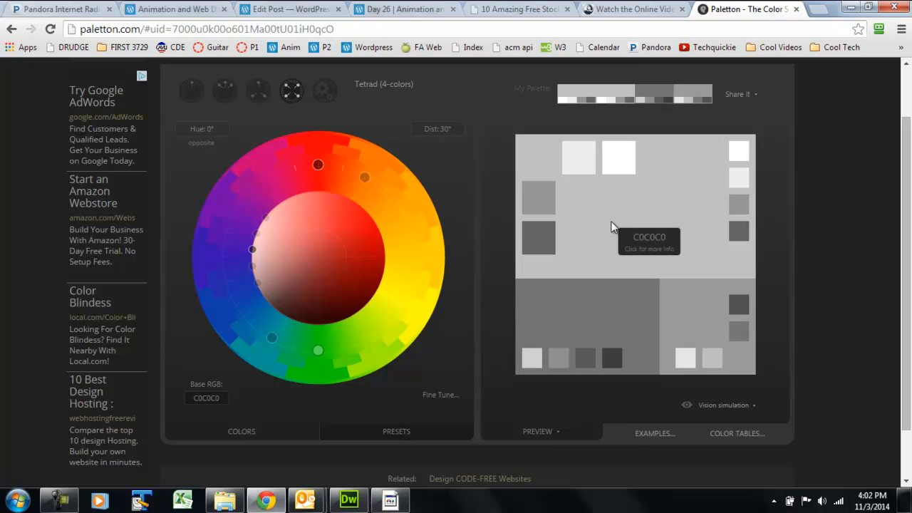
click(386, 505)
click(348, 502)
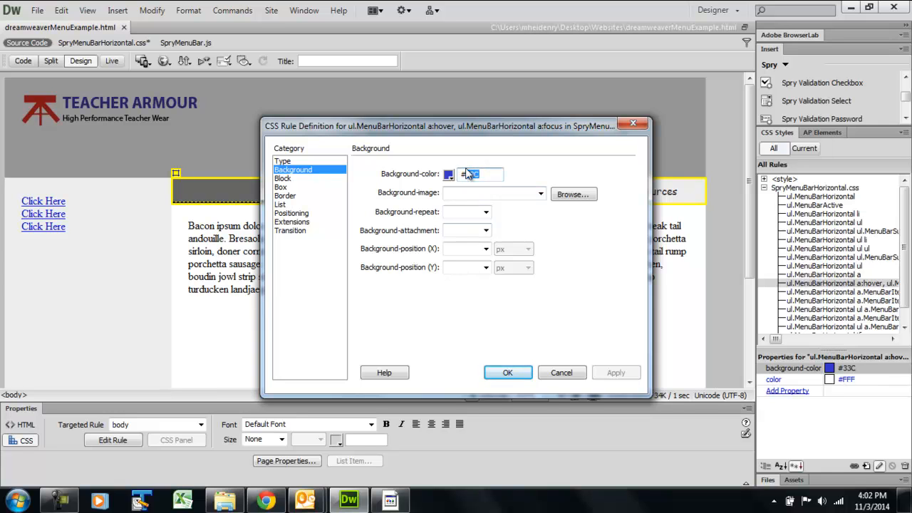
text(c0c0c0)
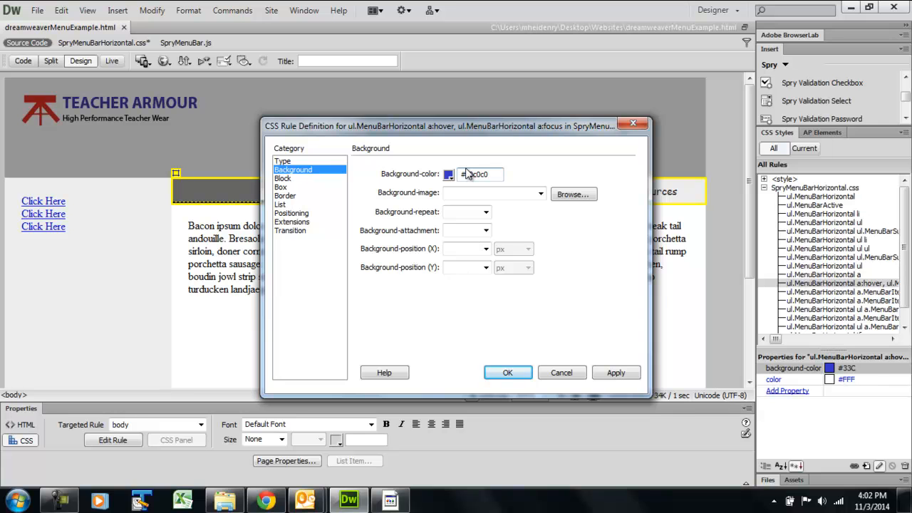
key(Return)
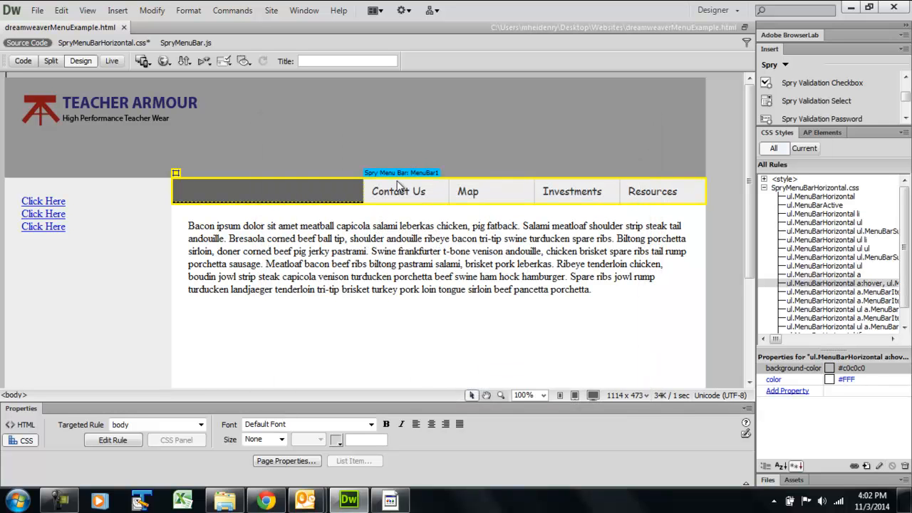
Preview the page in the browser, saving the changed style sheet.
key(F12)
click(507, 281)
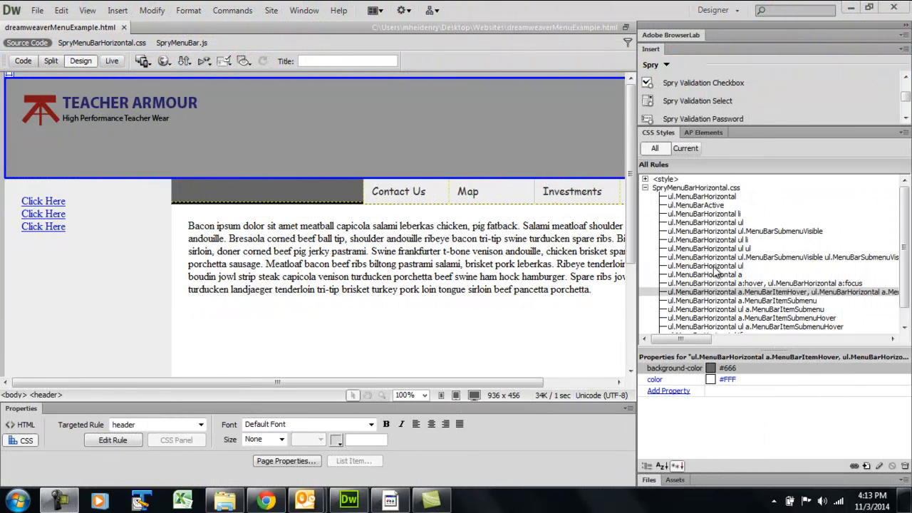
Examine the properties of the SpryMenuBarHorizontal.css rules from ul.MenuBarHorizontal li through the hover rules to ul.MenuBarHorizontal ul a.MenuBarItemSubmenu.
click(714, 267)
click(708, 240)
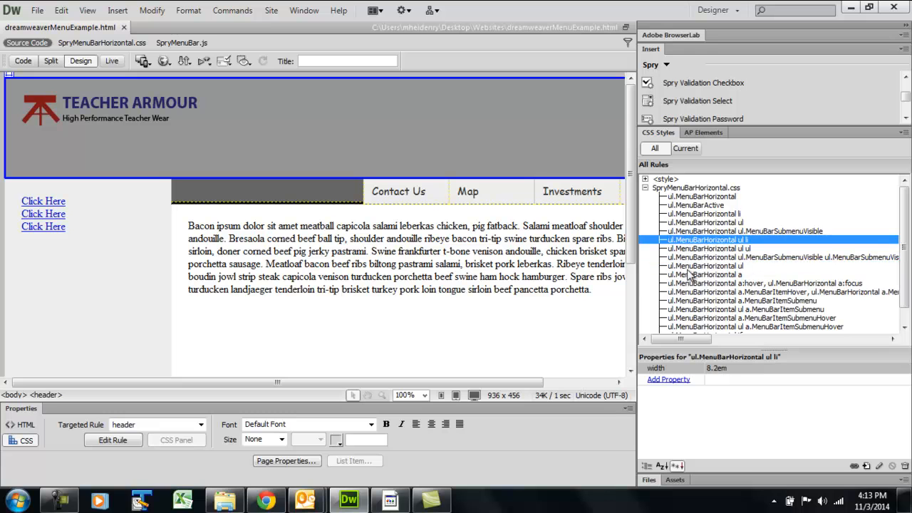
click(695, 214)
click(706, 223)
click(709, 231)
click(712, 239)
click(712, 248)
click(713, 258)
click(714, 266)
click(714, 274)
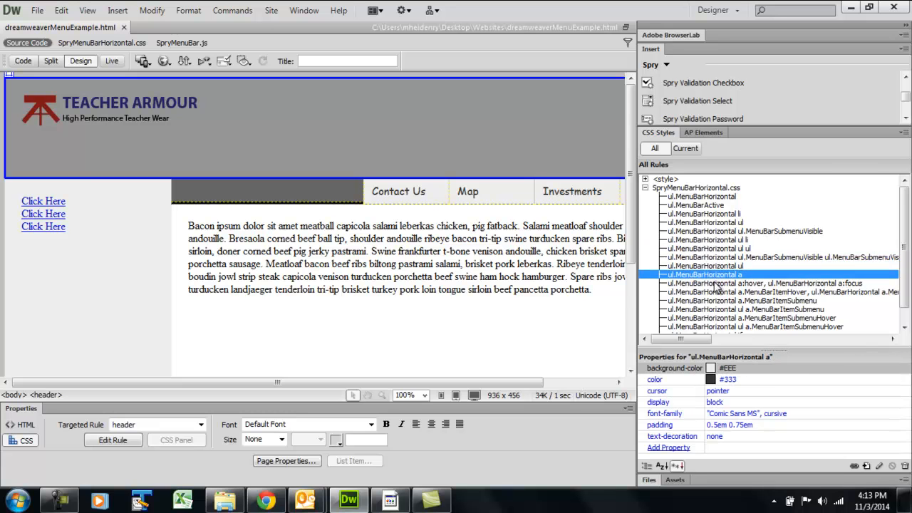
click(716, 283)
click(720, 292)
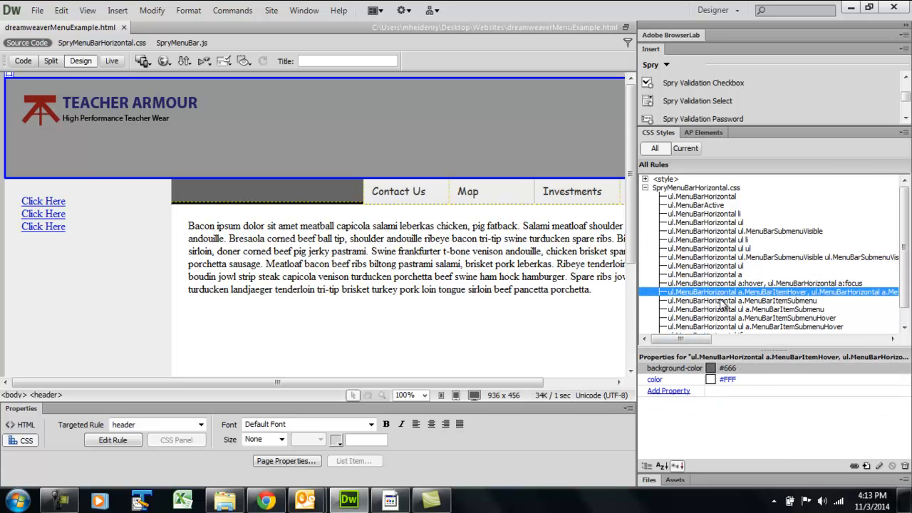
click(735, 301)
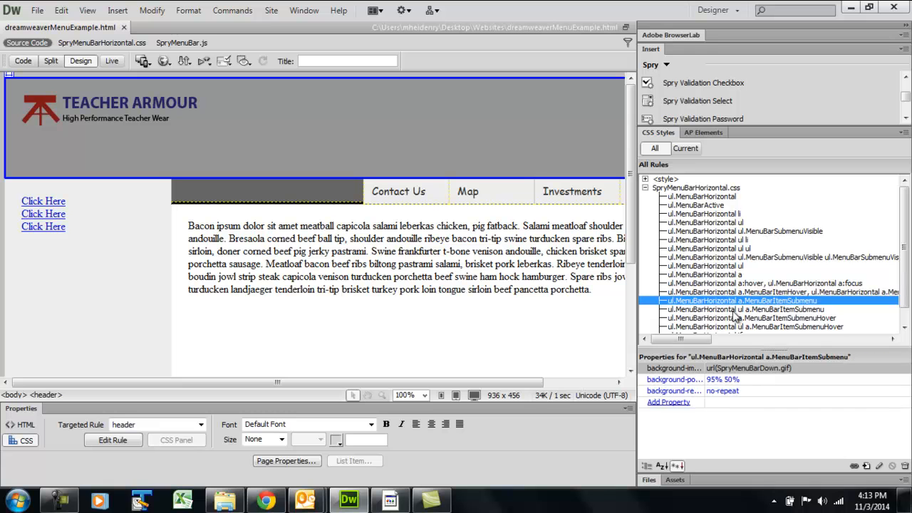
click(731, 309)
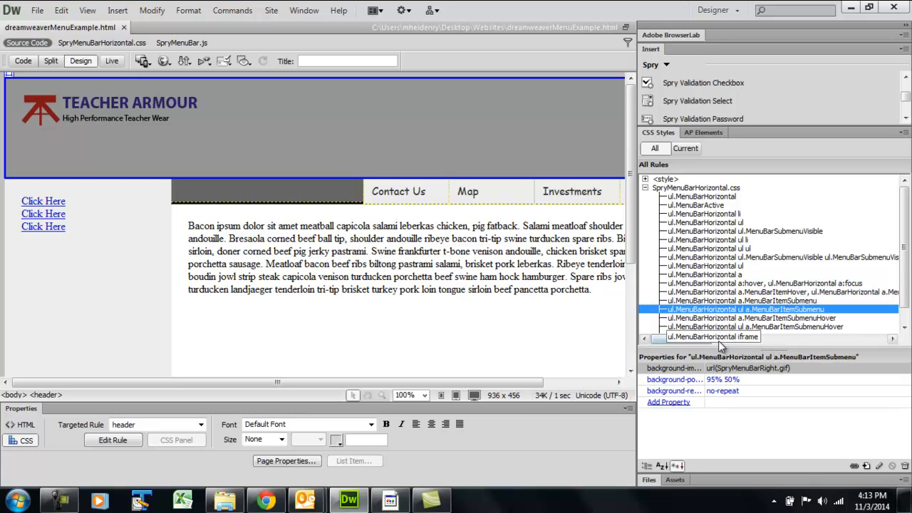
Switch to Firefox to view the restyled menu bar in the page preview.
click(394, 502)
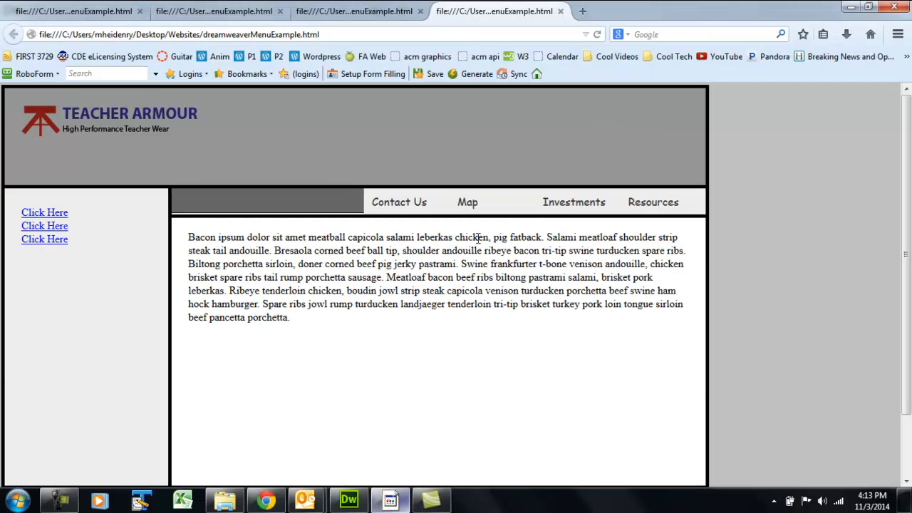